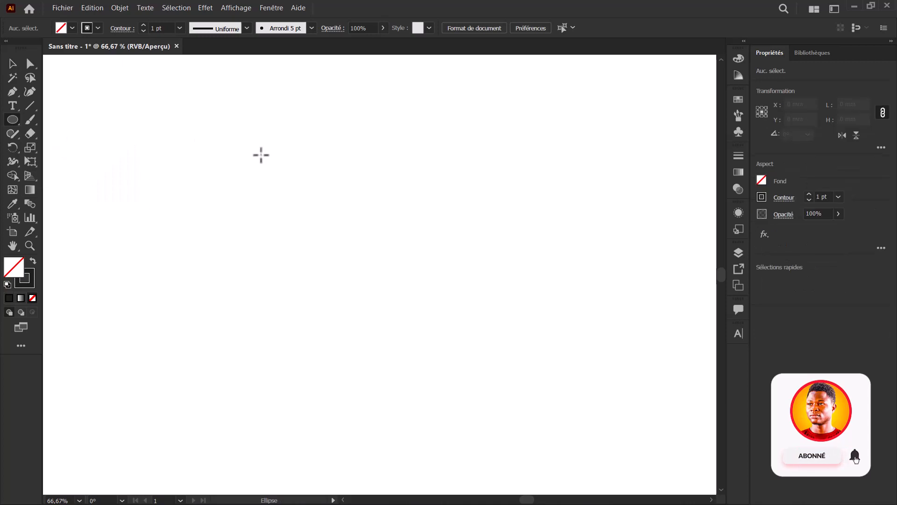
Step: Draw a large circle with no fill and a 1 pt black outline near the middle of the artboard
drag(260, 155, 416, 379)
key(v)
click(222, 232)
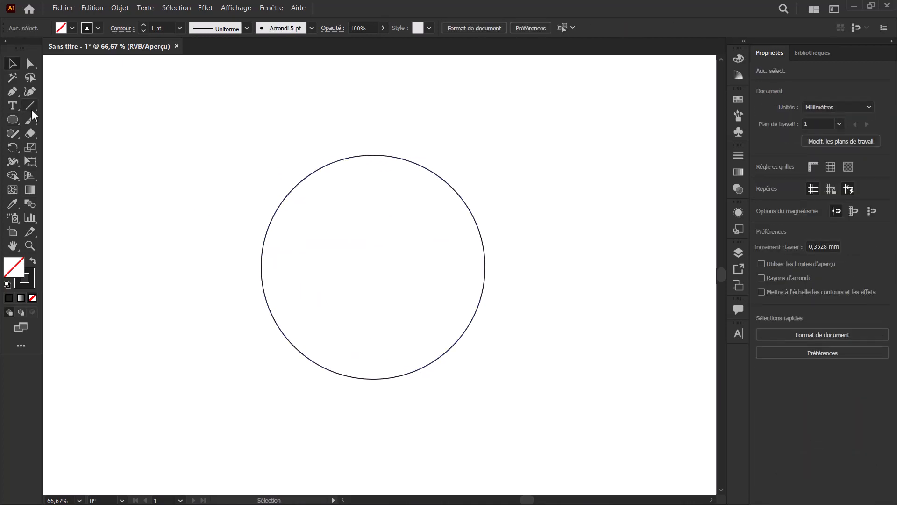
Step: Draw a vertical line about 153 mm long through the circle's left part and duplicate it about 43 mm to the right
click(30, 106)
drag(294, 140, 322, 436)
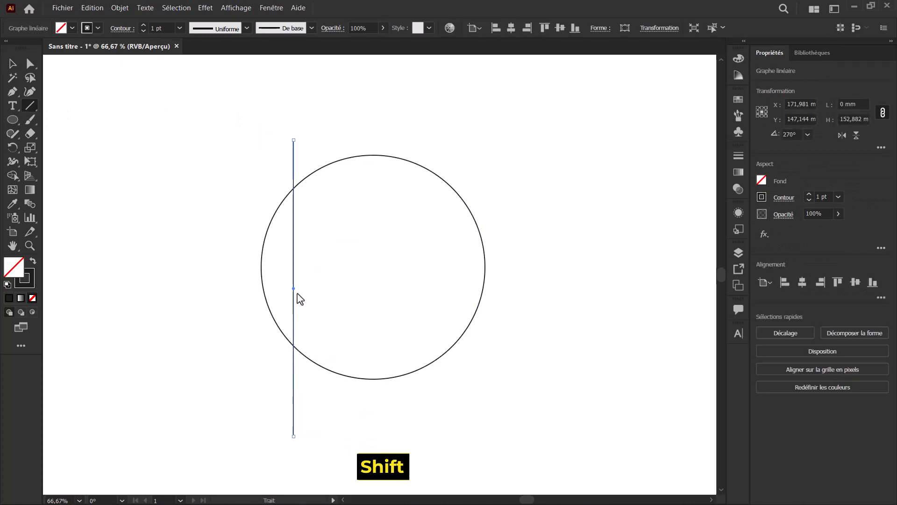
drag(293, 288, 376, 288)
key(v)
Step: Group the two vertical lines and align the group with the circle on their horizontal centres
click(274, 131)
drag(274, 132, 380, 141)
right_click(376, 143)
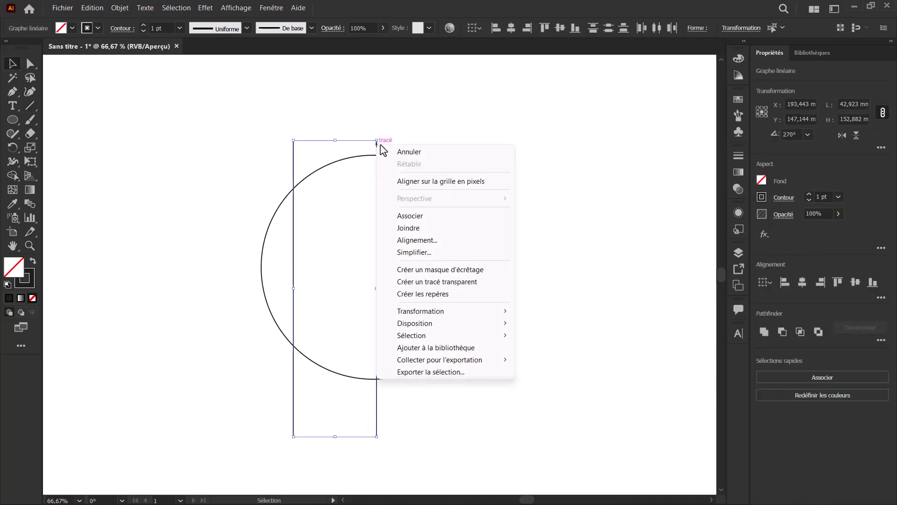
click(416, 215)
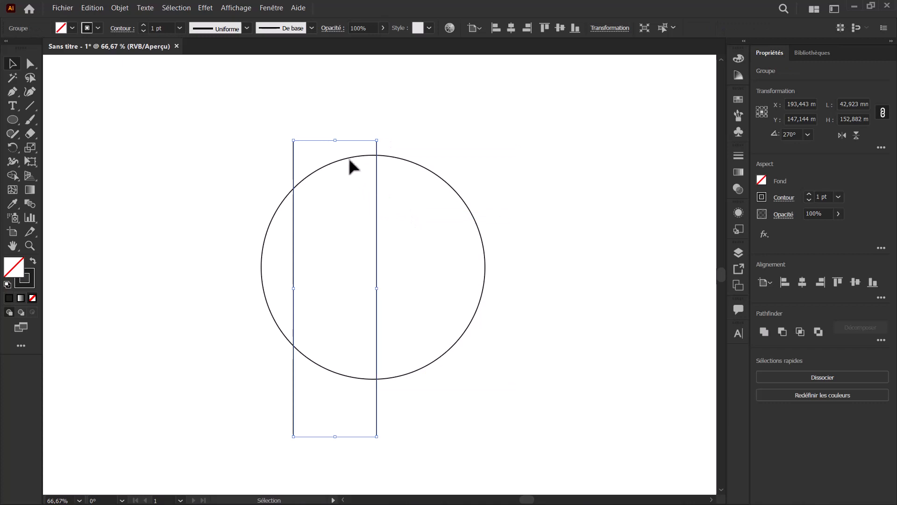
drag(370, 181, 452, 205)
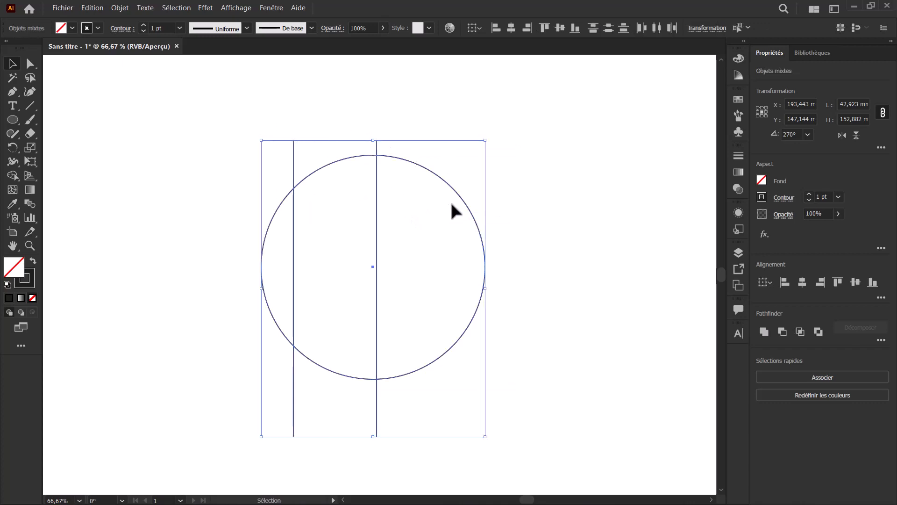
click(806, 285)
Step: Ungroup the two vertical lines and clear the selection
drag(292, 129, 388, 145)
right_click(396, 148)
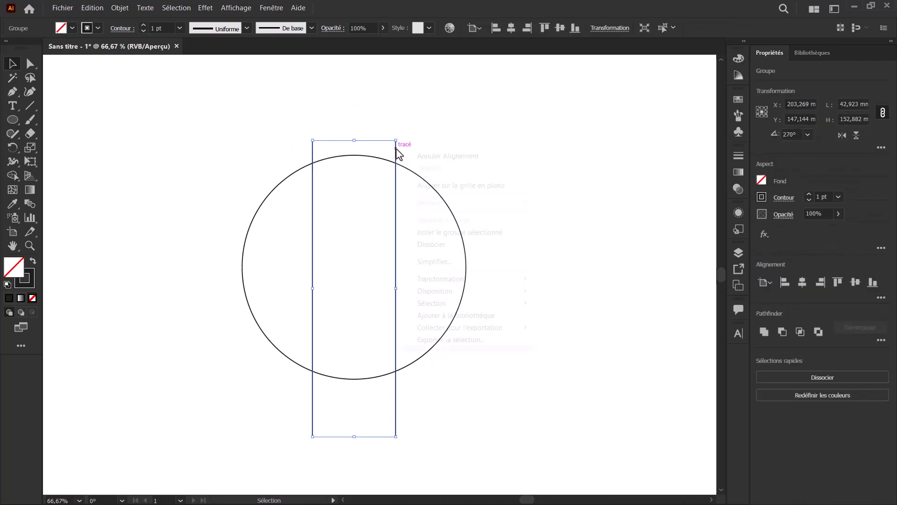
click(434, 244)
click(306, 157)
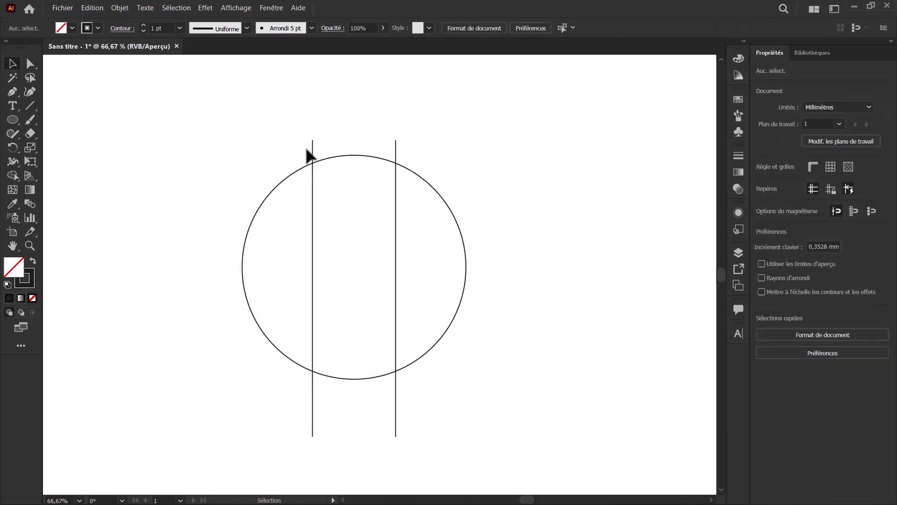
Step: Create a copy of the left vertical line rotated by 60°
click(312, 151)
right_click(313, 154)
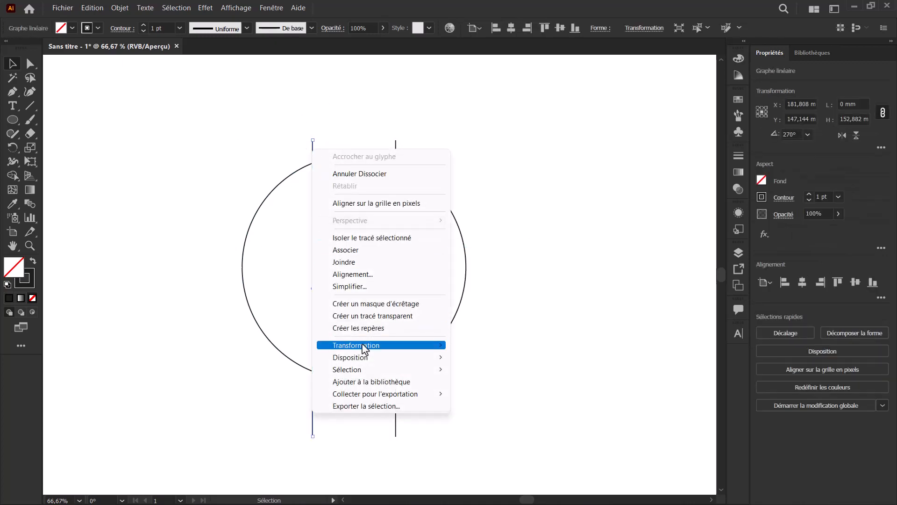
mouse_move(371, 345)
click(484, 376)
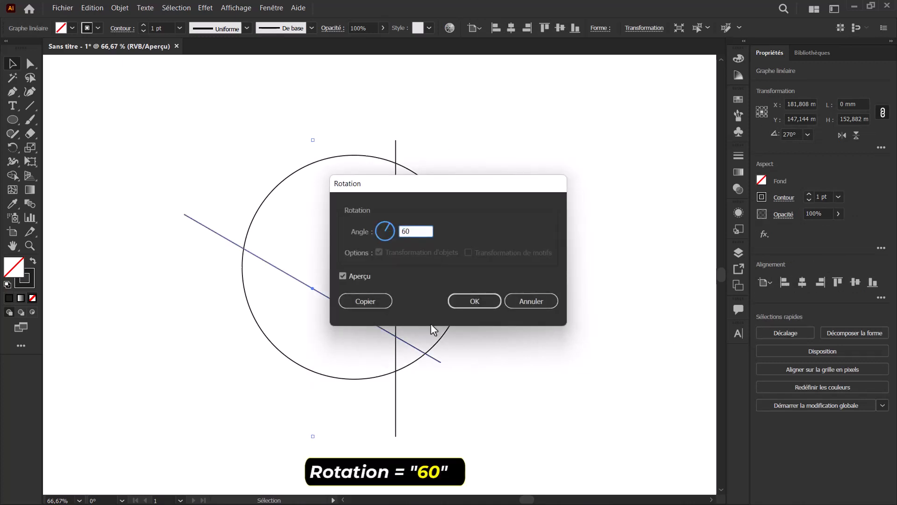
click(369, 301)
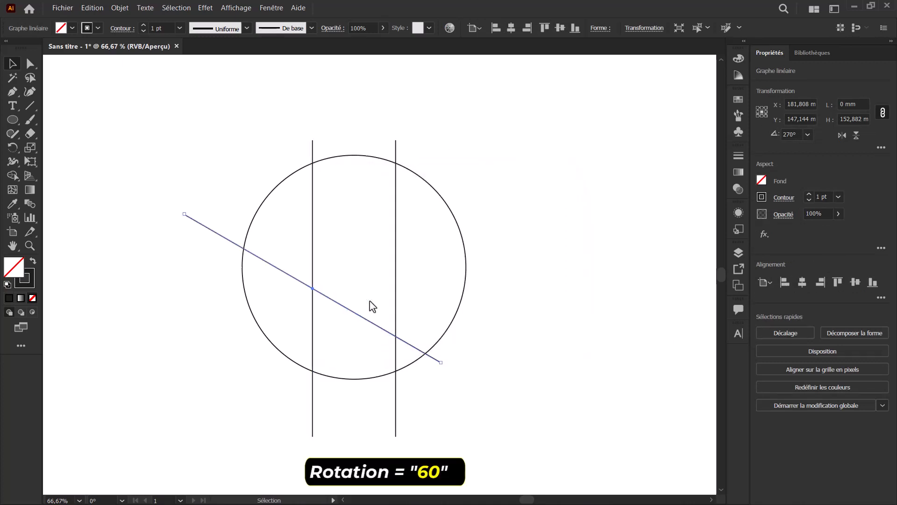
Step: Create another copy rotated by 60° from the slanted line
right_click(238, 242)
mouse_move(331, 439)
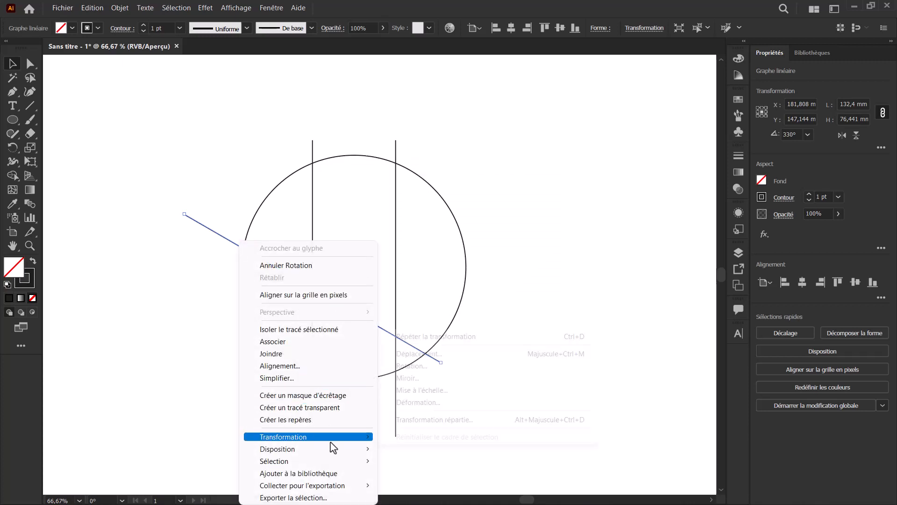
click(412, 365)
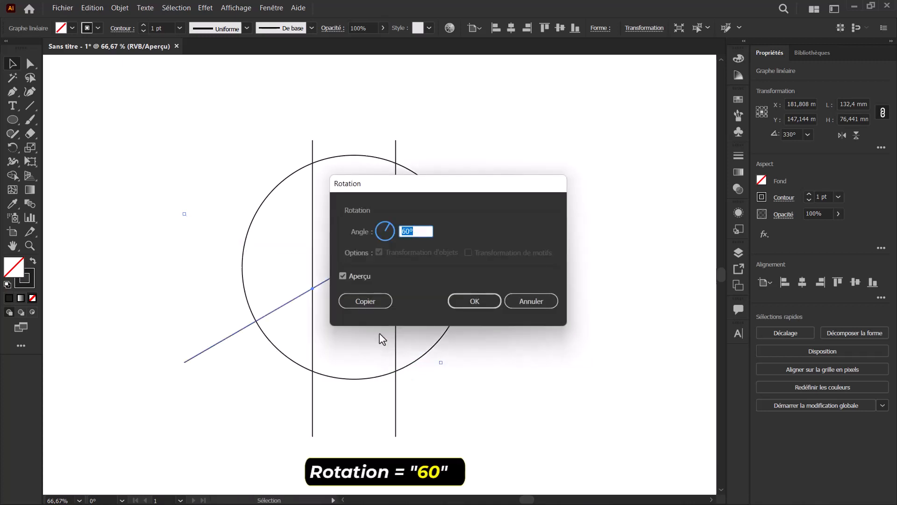
click(360, 302)
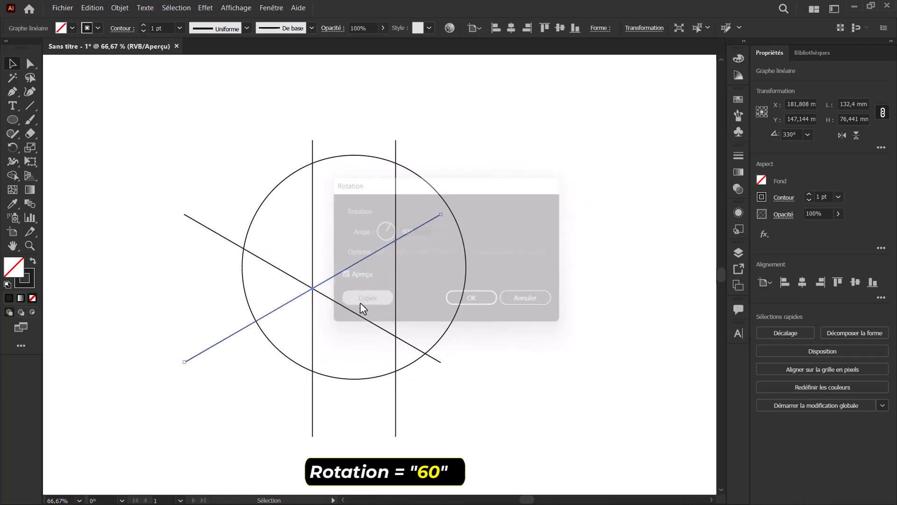
Step: Group the two crossing slanted lines, and group the two vertical lines separately
click(198, 210)
drag(196, 205, 165, 365)
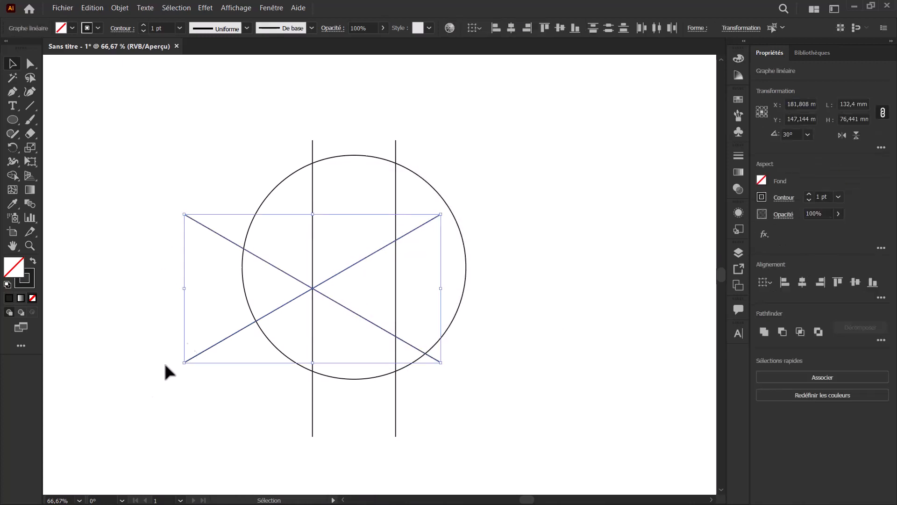
right_click(212, 233)
click(238, 301)
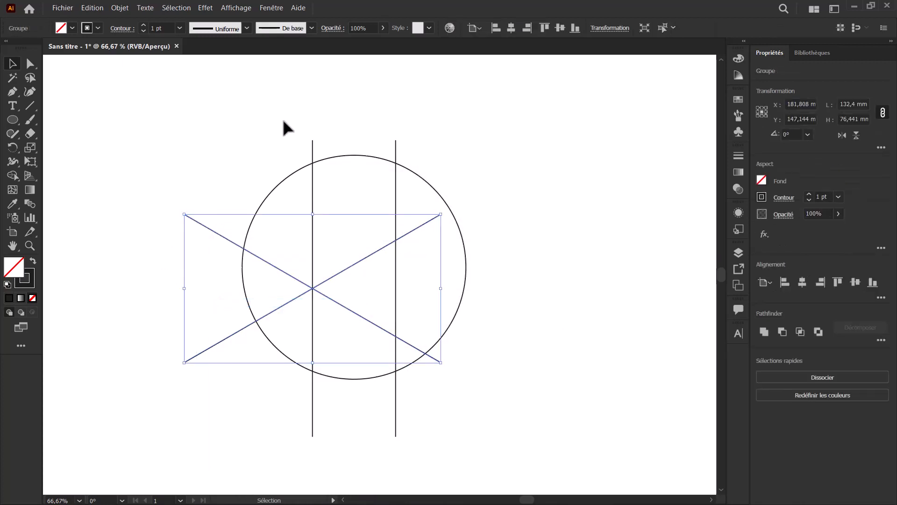
drag(282, 130, 406, 146)
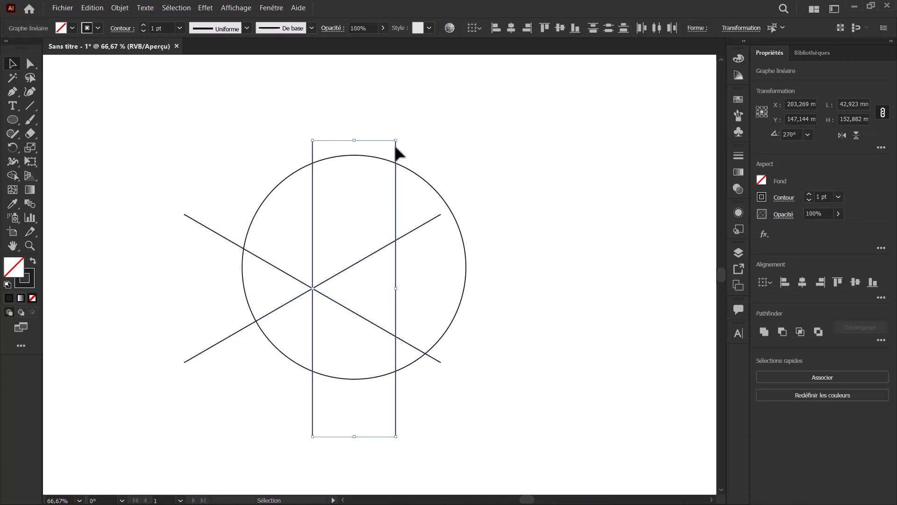
right_click(395, 147)
click(429, 217)
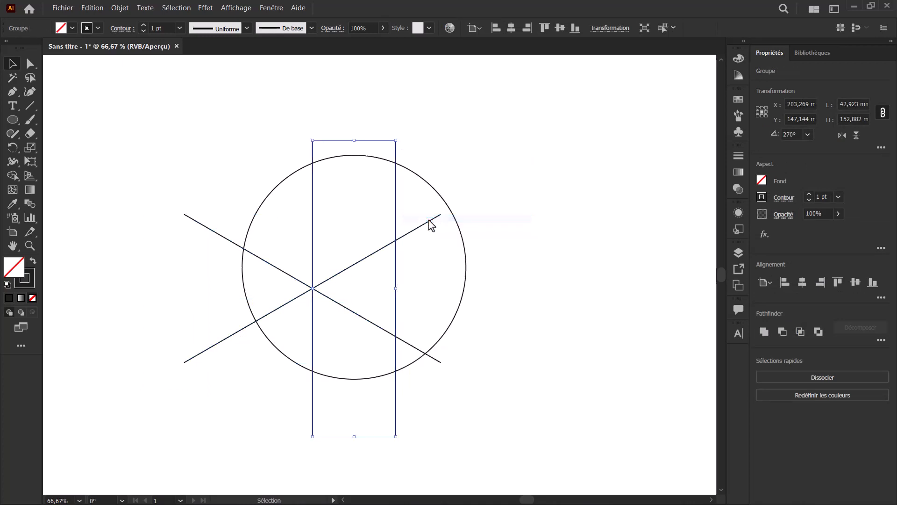
Step: Align the circle and both line groups on their horizontal centres
drag(411, 140, 195, 327)
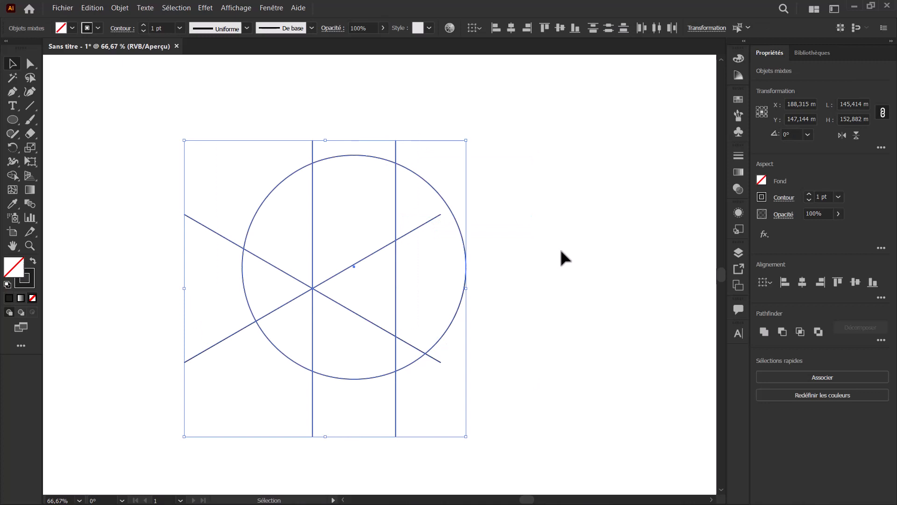
click(800, 283)
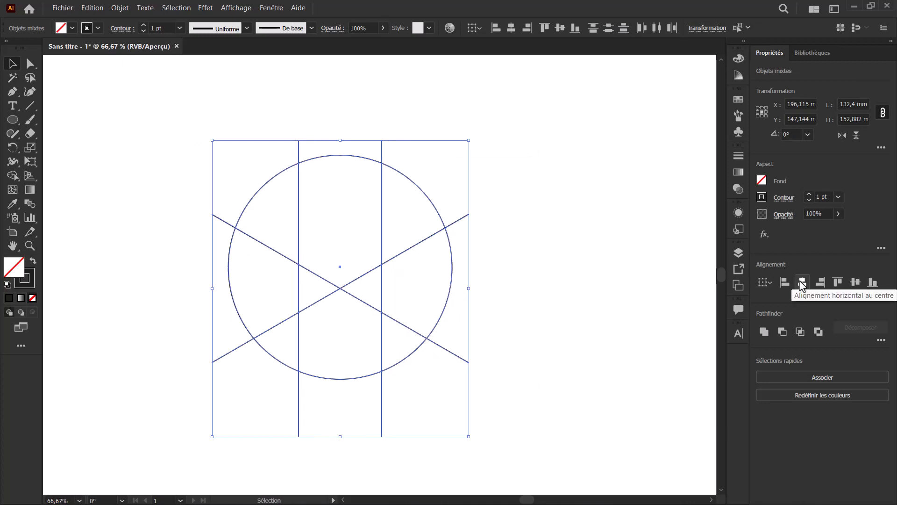
click(161, 200)
Step: Nudge the crossed-lines group upward to about Y 123.86 mm, so the lines cross above the circle's centre
drag(208, 194, 220, 361)
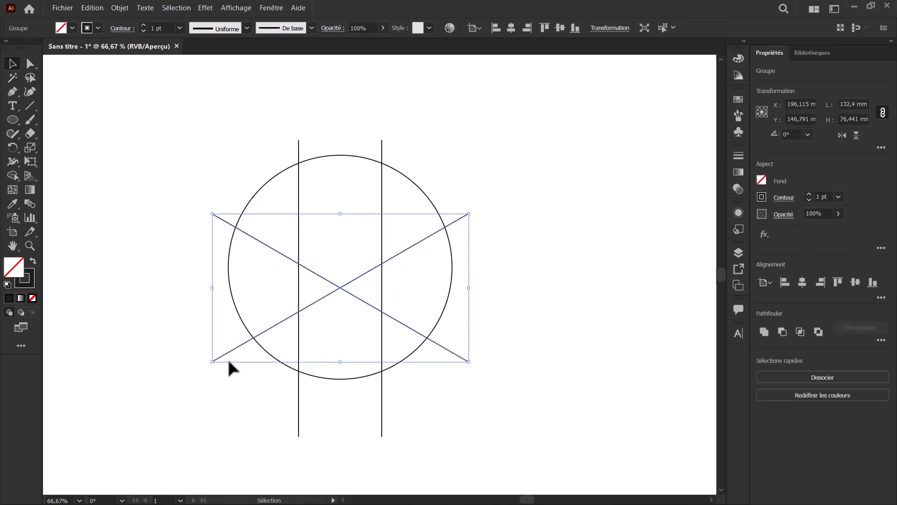
key(Up)
key(Up)
key(Up)
key(Up)
key(Up)
key(Up)
key(Up)
key(Up)
key(Up)
key(Up)
key(Up)
key(Up)
key(Up)
key(Up)
key(Up)
key(Up)
key(Up)
key(Up)
key(Up)
key(Up)
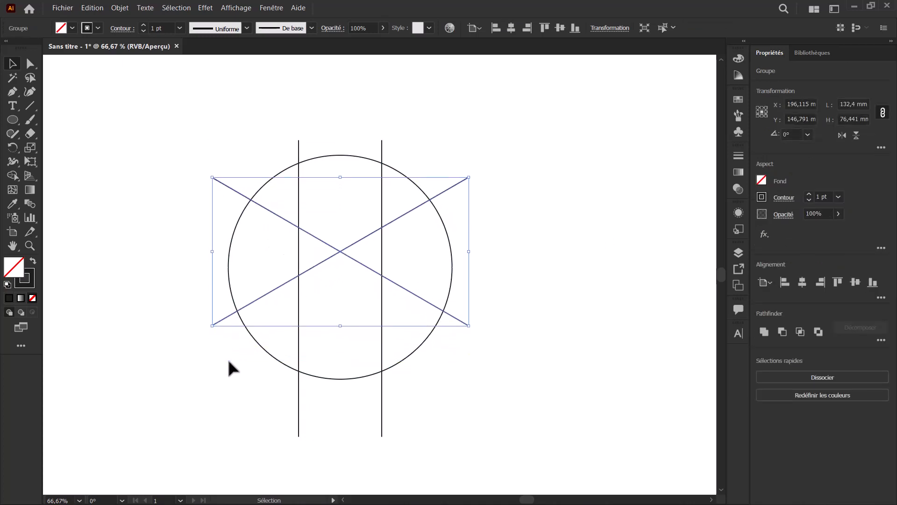
key(Up)
key(Up)
key(Up)
key(Up)
key(Up)
key(Up)
key(Up)
key(Up)
key(Up)
key(Up)
key(Up)
key(Up)
key(Up)
key(Up)
key(Up)
key(Up)
key(Up)
key(Up)
key(Up)
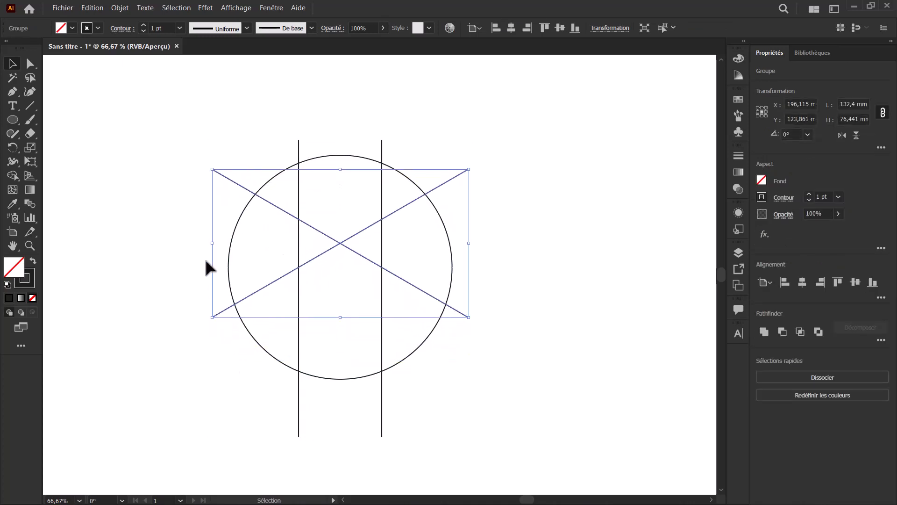
Step: Fill the upper middle region between the vertical lines, the circle's top and the crossing lines with black using the Shape Builder
click(182, 180)
drag(186, 128, 526, 373)
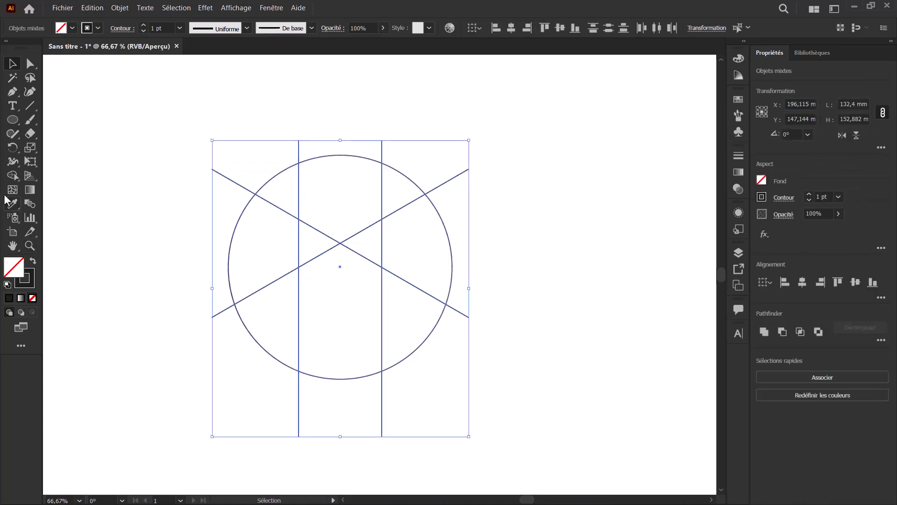
click(13, 175)
click(31, 262)
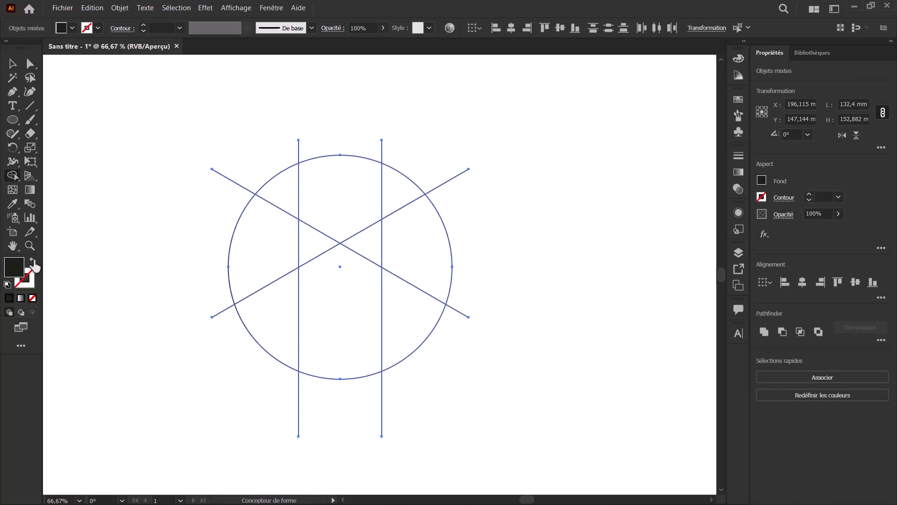
click(320, 186)
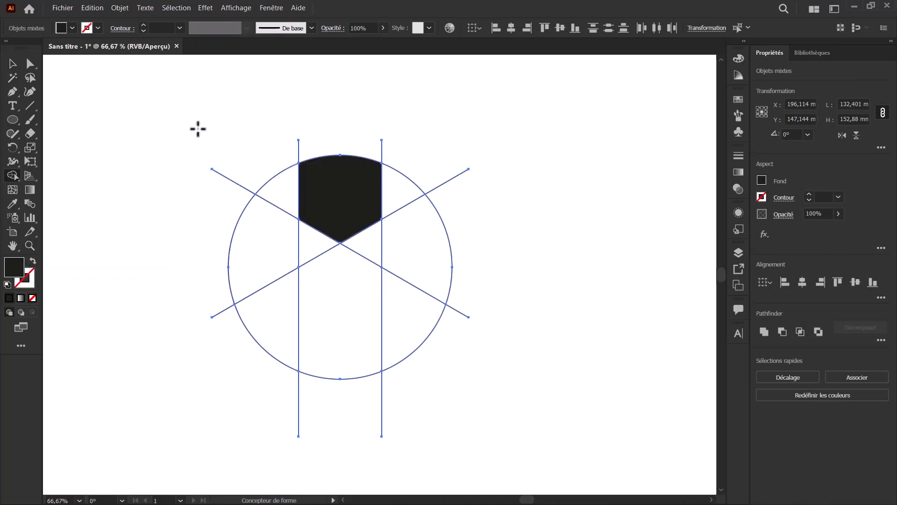
Step: Select the leftover construction outlines with the Magic Wand and delete them, keeping only the black shape
click(12, 77)
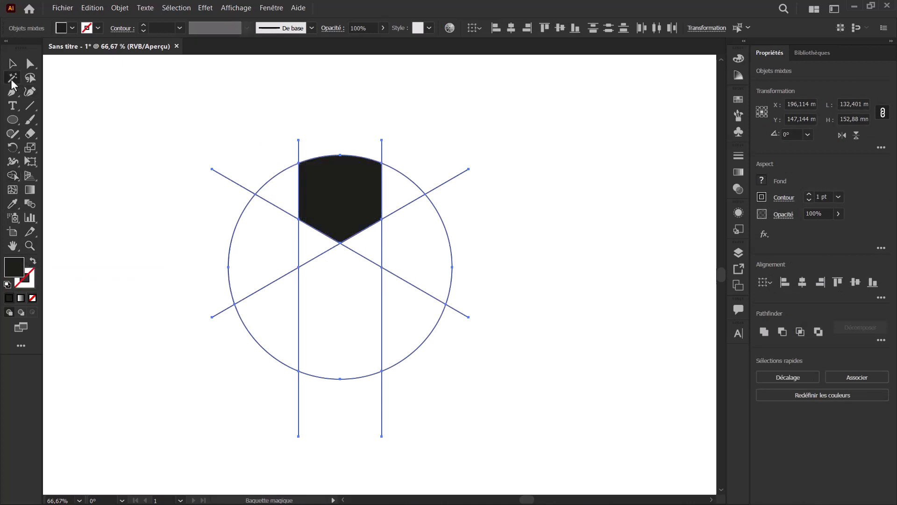
click(221, 174)
key(Delete)
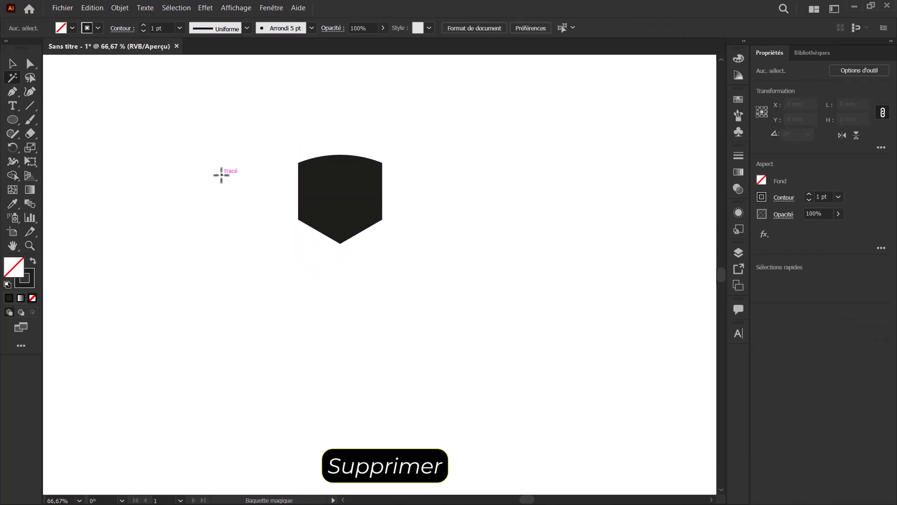
Step: Round the black shape's two lower side corners to about 42.9 mm to form a shield with curved sides
click(29, 64)
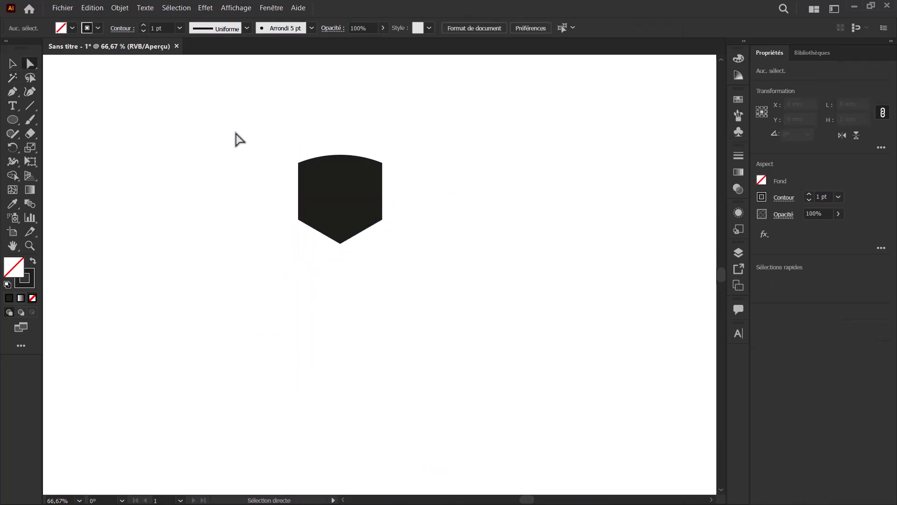
drag(271, 195, 414, 231)
drag(303, 209, 412, 165)
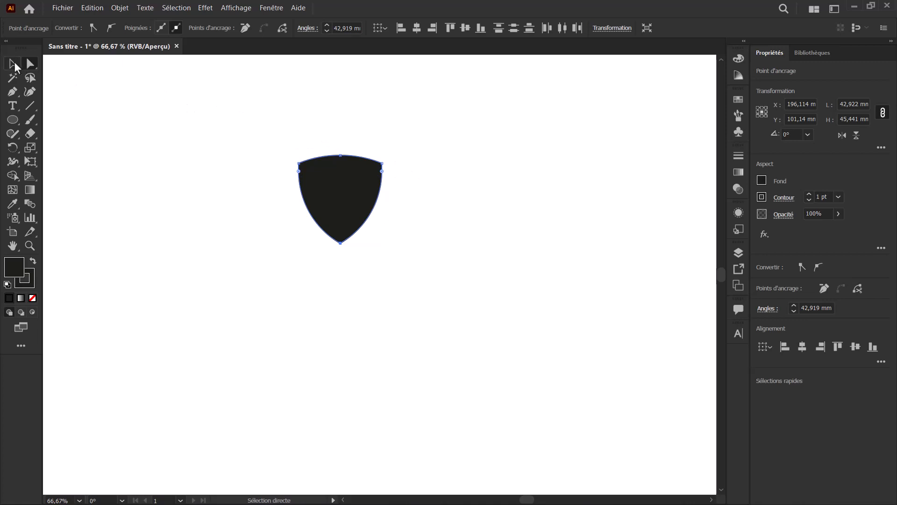
Step: Enlarge the shield to about 133 × 141 mm in the middle of the artboard and remove its fill
click(15, 65)
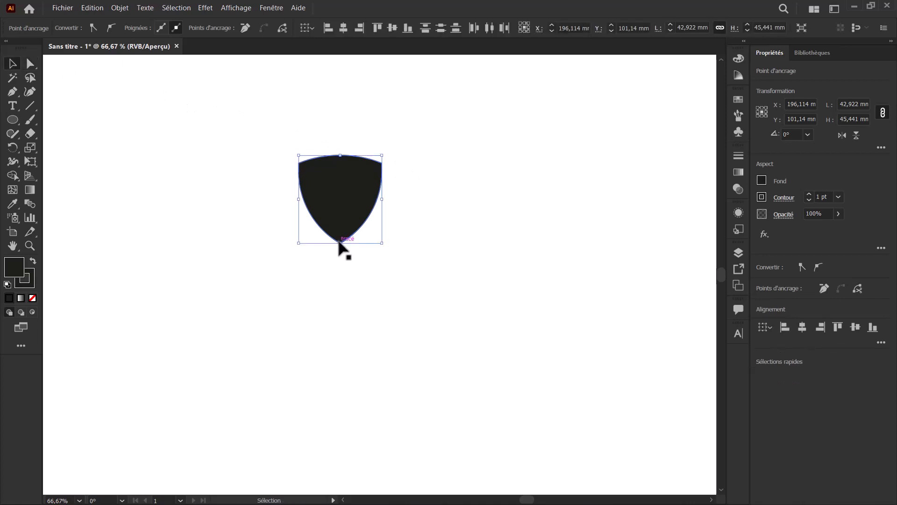
drag(340, 243, 375, 427)
drag(346, 301, 390, 261)
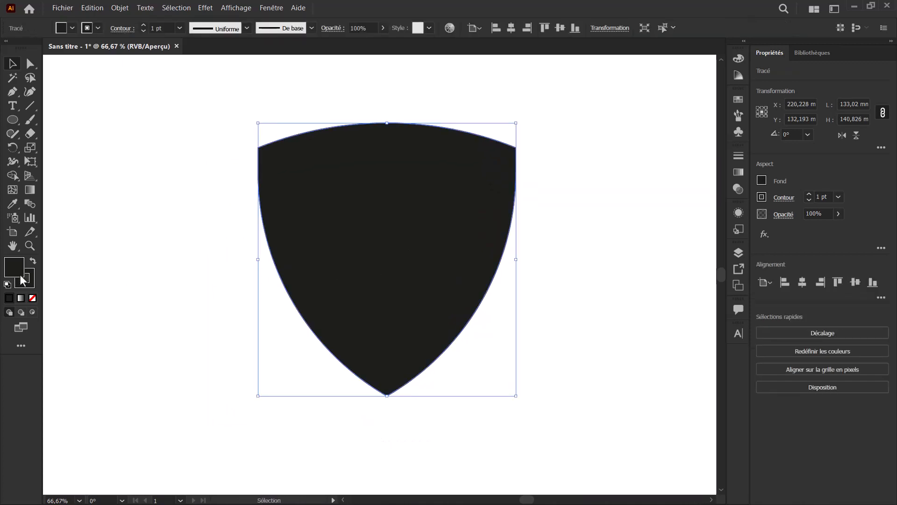
click(31, 299)
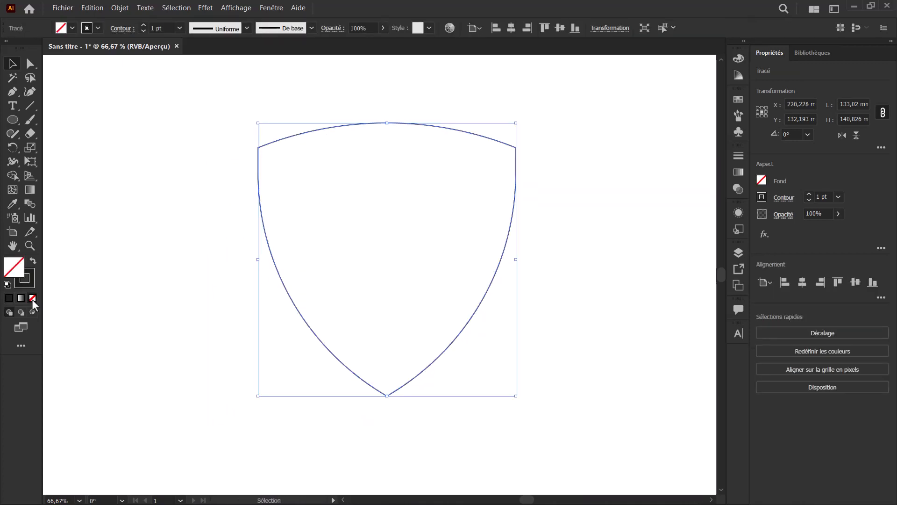
click(199, 242)
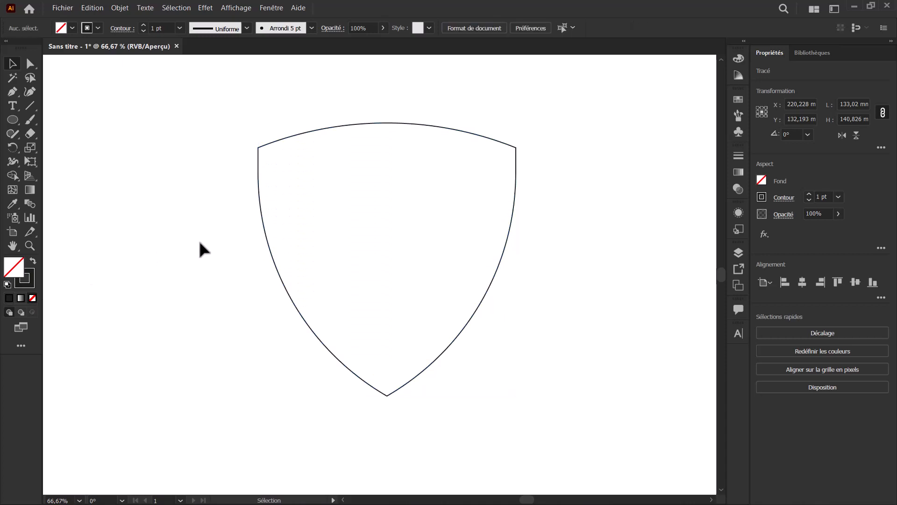
Step: Draw a vertical line about 178 mm long along the shield's left edge
click(29, 105)
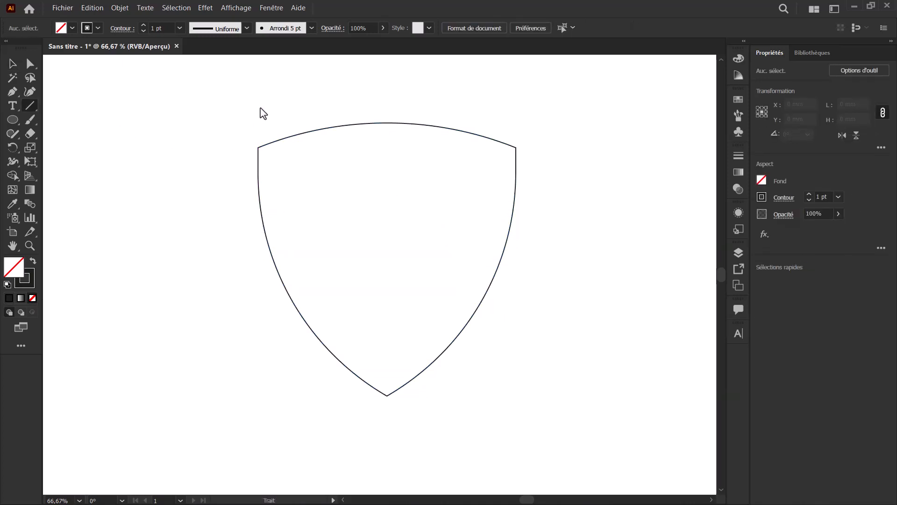
drag(257, 110, 231, 452)
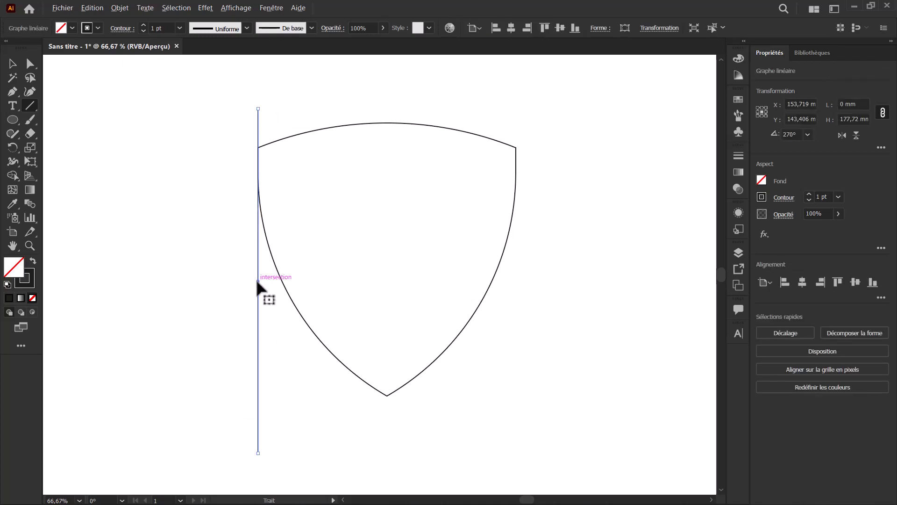
Step: Copy the vertical line across the shield at equal spacing, repeating the copy until there are twelve parallel lines
drag(257, 279, 282, 280)
key(ctrl+d)
key(ctrl+d)
key(ctrl+d)
key(ctrl+d)
key(ctrl+d)
key(ctrl+d)
key(ctrl+d)
key(ctrl+d)
key(ctrl+d)
key(ctrl+d)
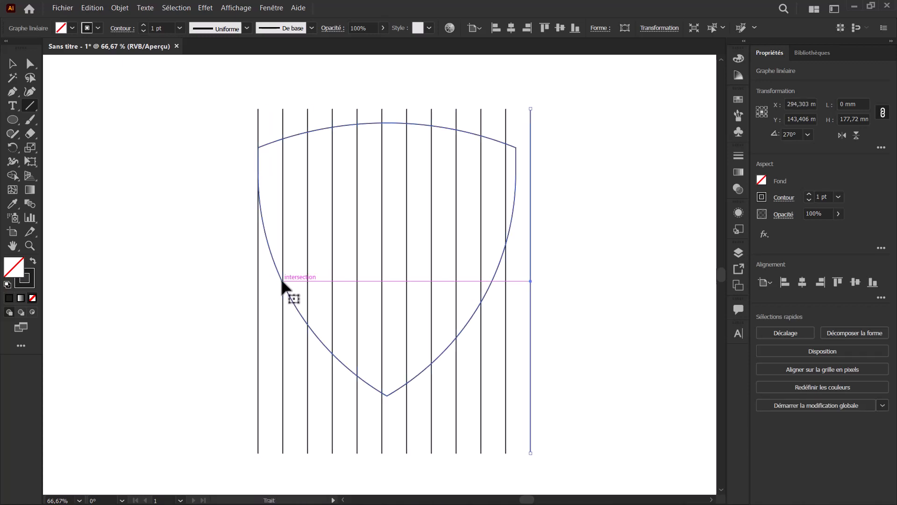
Step: Select all the vertical lines and narrow the set to about 133 mm so it ends on the shield's right edge
key(v)
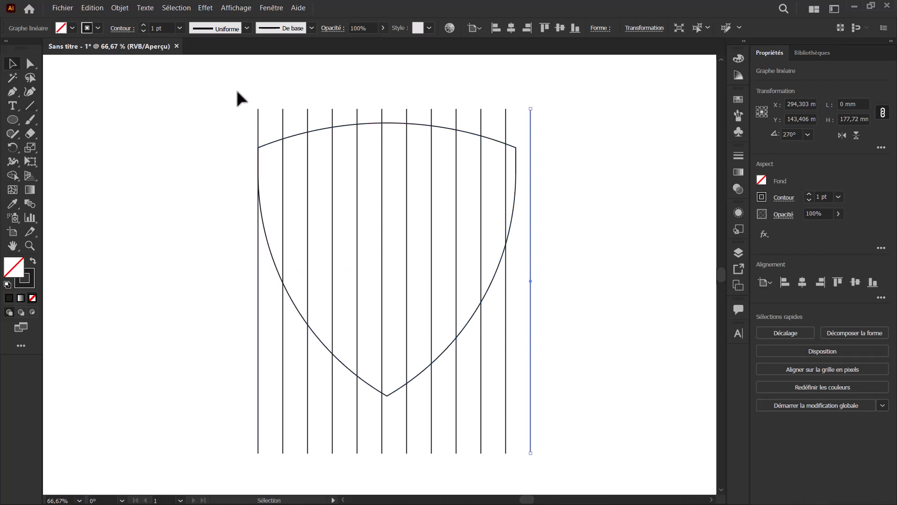
drag(236, 94, 542, 117)
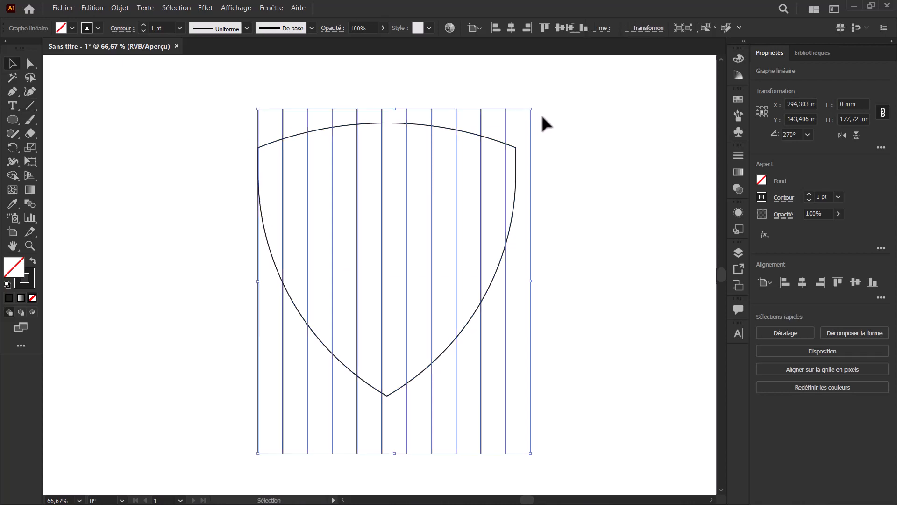
drag(532, 281, 516, 283)
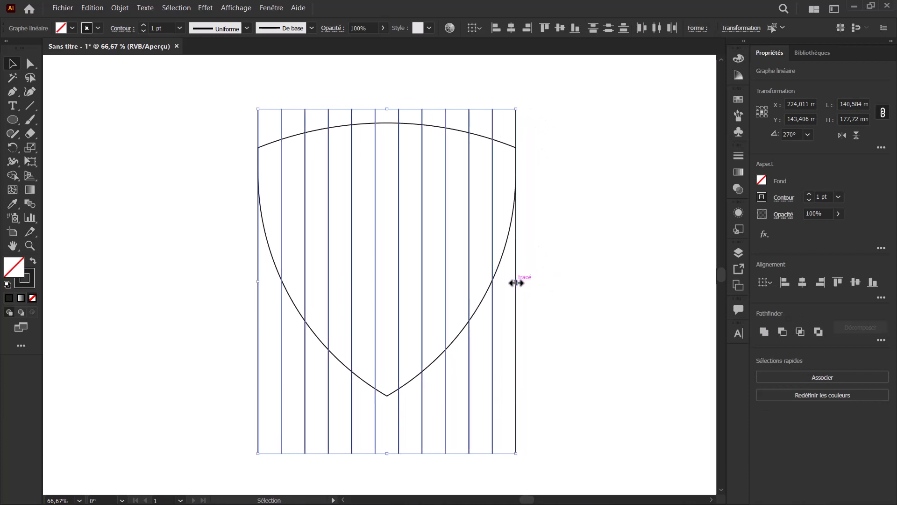
Step: Create a copy of the lines rotated by 90° and move the horizontal set up to the shield's top edge
right_click(423, 123)
mouse_move(513, 284)
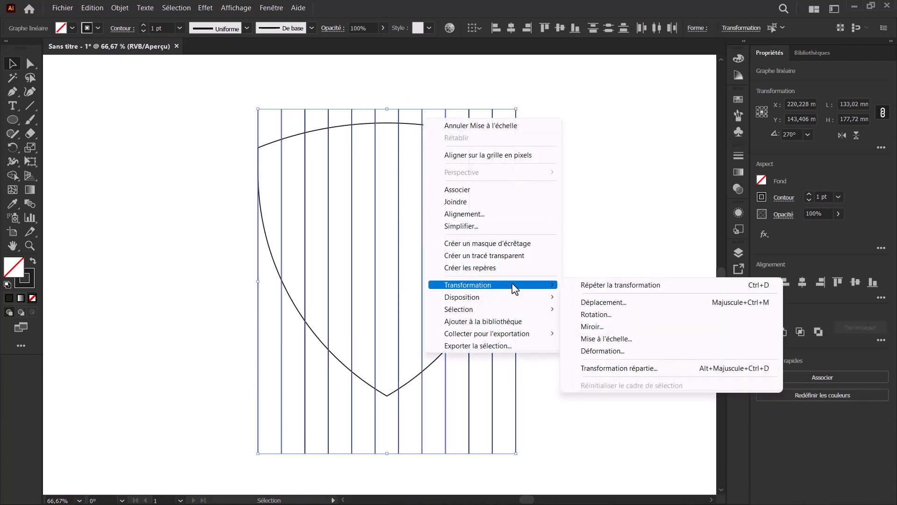
click(619, 315)
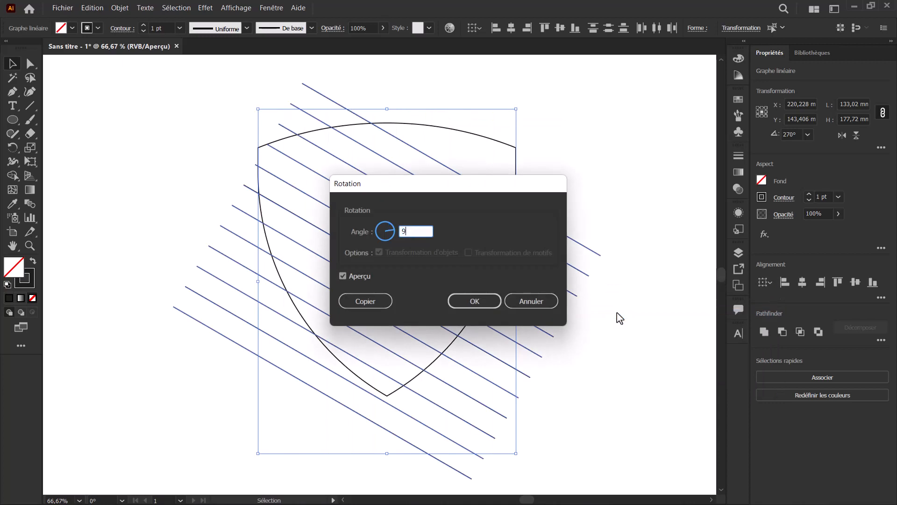
click(355, 302)
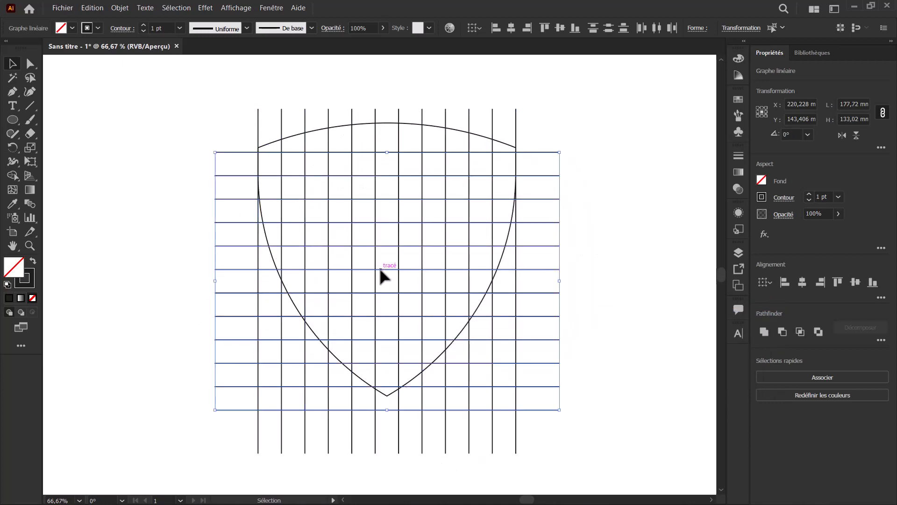
drag(380, 269, 358, 250)
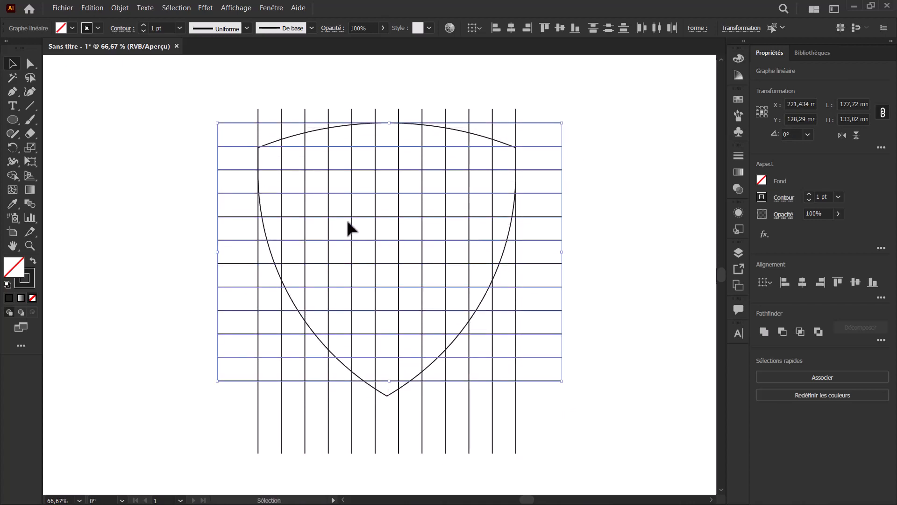
Step: Duplicate the shield outline in place and shrink the copy proportionally from its centre so its top meets the second horizontal line
click(313, 130)
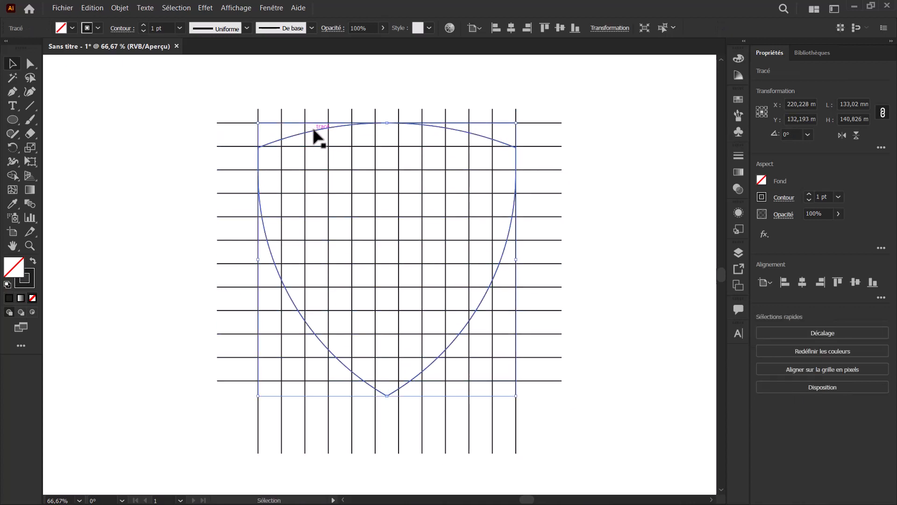
click(98, 8)
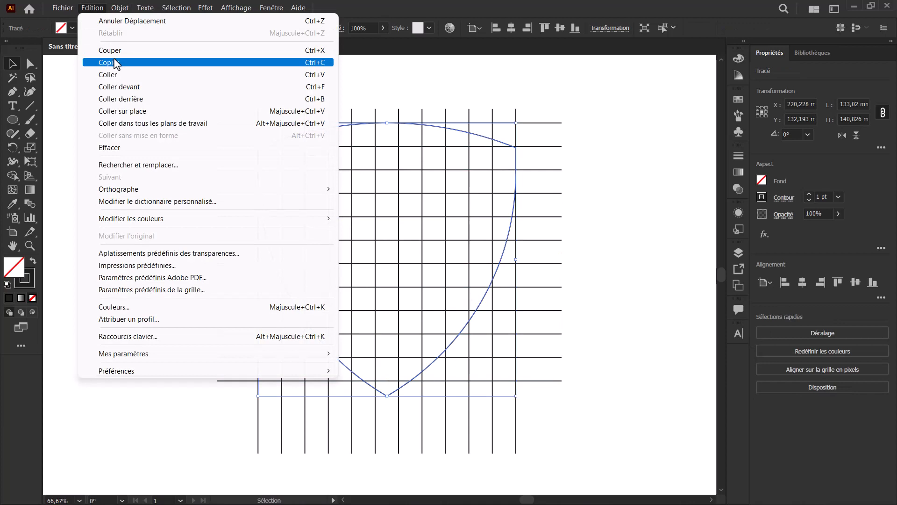
click(116, 62)
click(93, 8)
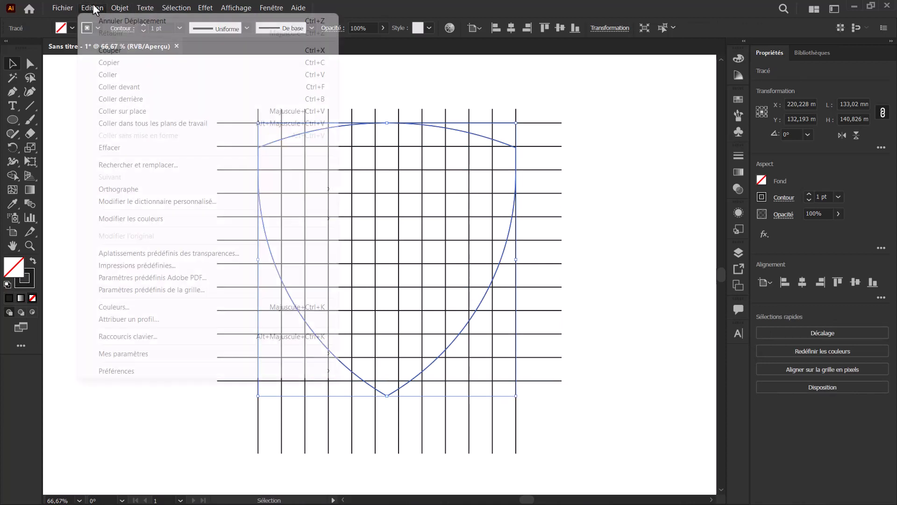
click(121, 111)
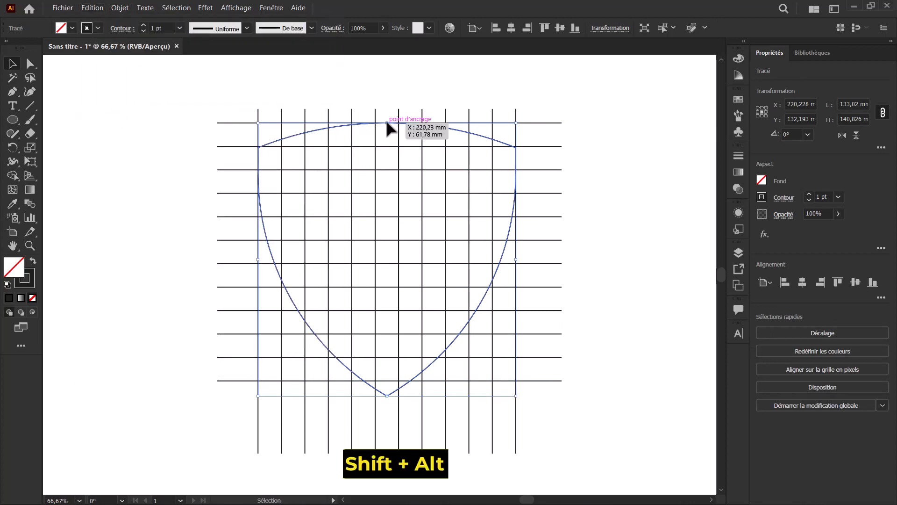
drag(387, 123, 393, 146)
Step: Select the grid and both shields, and merge the leftmost column inside the outer shield into a black strip with Shape Builder
drag(178, 86, 602, 429)
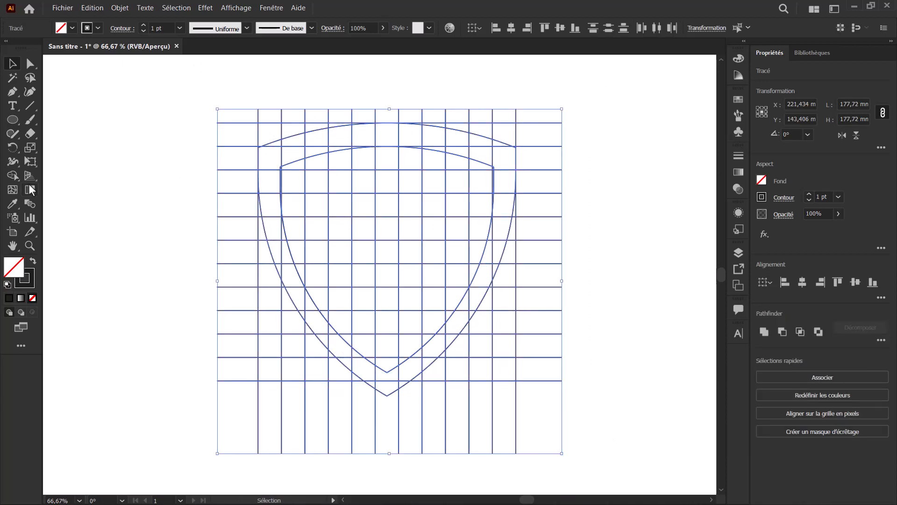
click(11, 175)
click(32, 261)
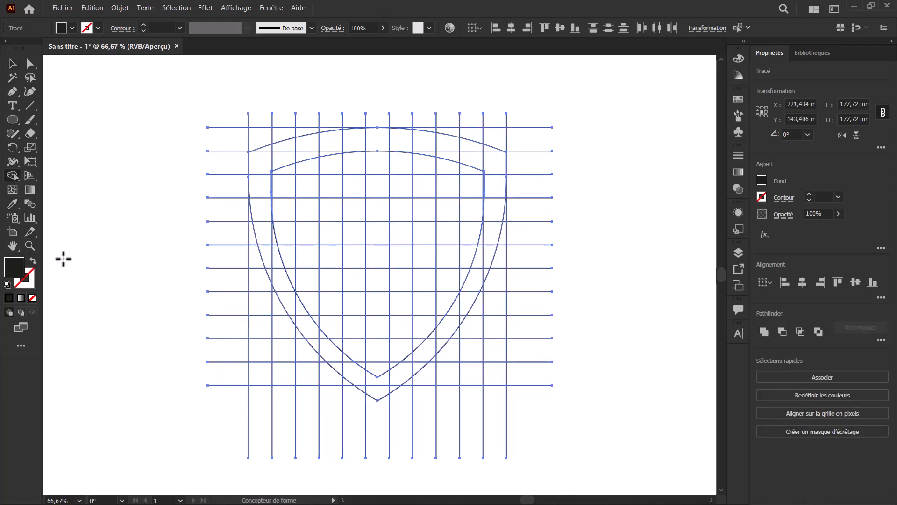
key(ctrl+plus)
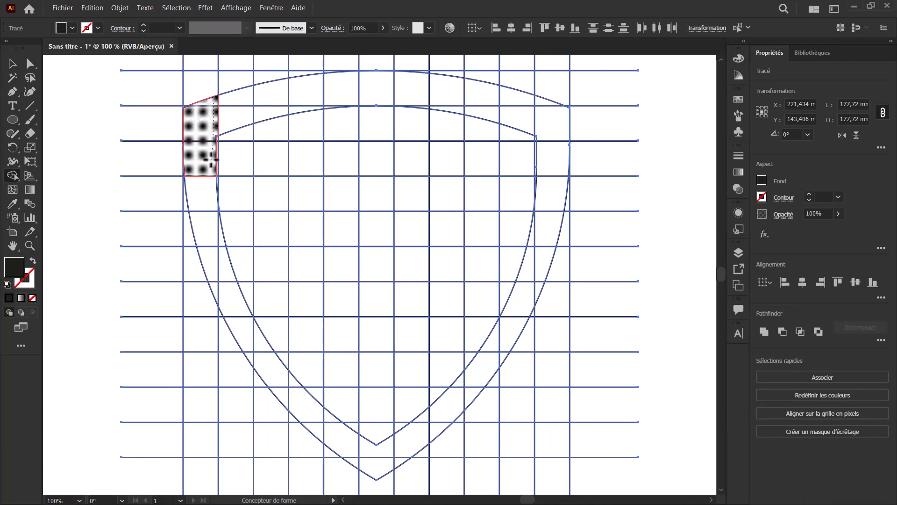
drag(211, 159, 212, 289)
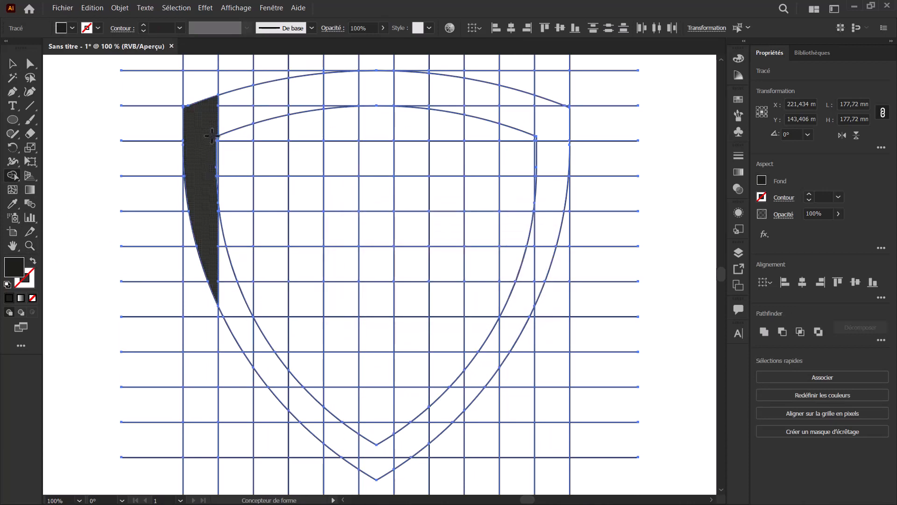
drag(213, 199, 215, 199)
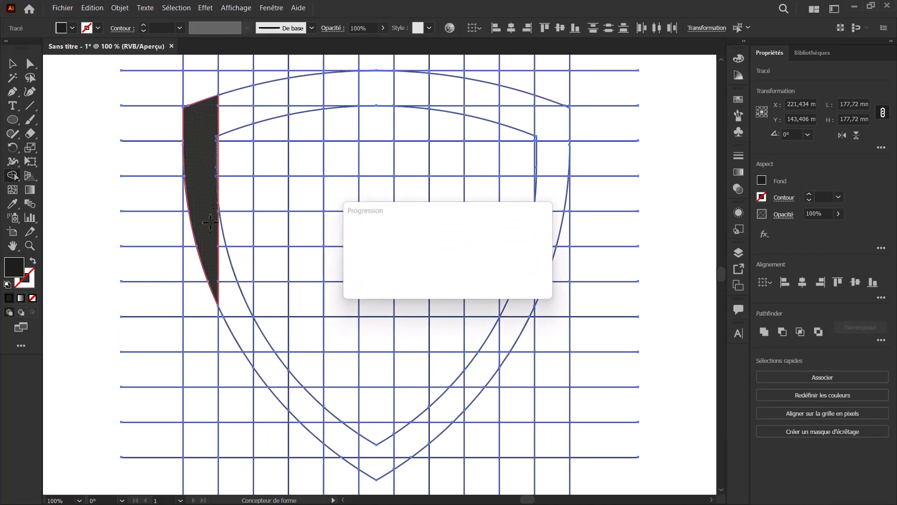
Step: Merge the third, fifth, seventh, ninth and eleventh columns inside the outer shield into full-height black strips with Shape Builder
mouse_move(266, 86)
mouse_down()
mouse_move(285, 401)
mouse_move(261, 337)
mouse_move(288, 127)
mouse_up()
mouse_move(341, 89)
mouse_down()
mouse_move(357, 458)
mouse_move(332, 425)
mouse_move(331, 375)
mouse_up()
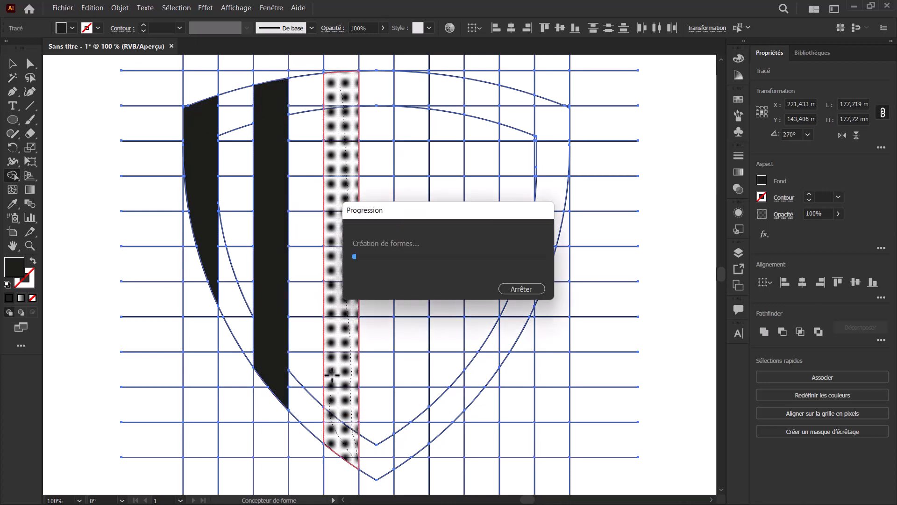
drag(410, 89, 401, 462)
drag(423, 420, 423, 421)
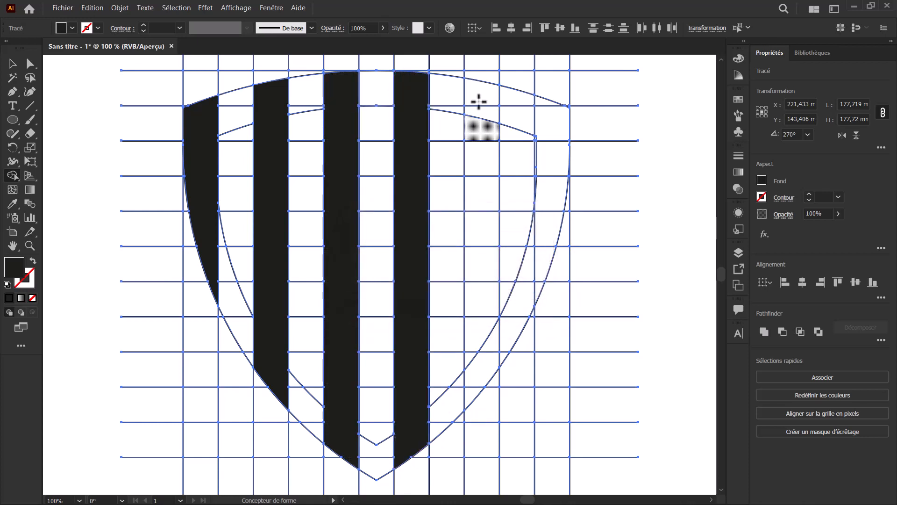
mouse_move(478, 98)
mouse_down()
mouse_move(474, 395)
mouse_move(486, 313)
mouse_up()
drag(537, 100, 540, 288)
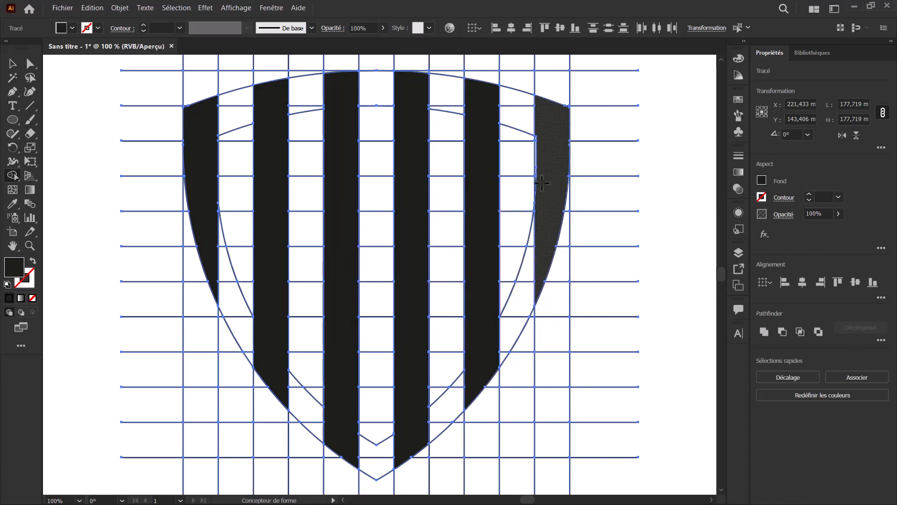
click(535, 138)
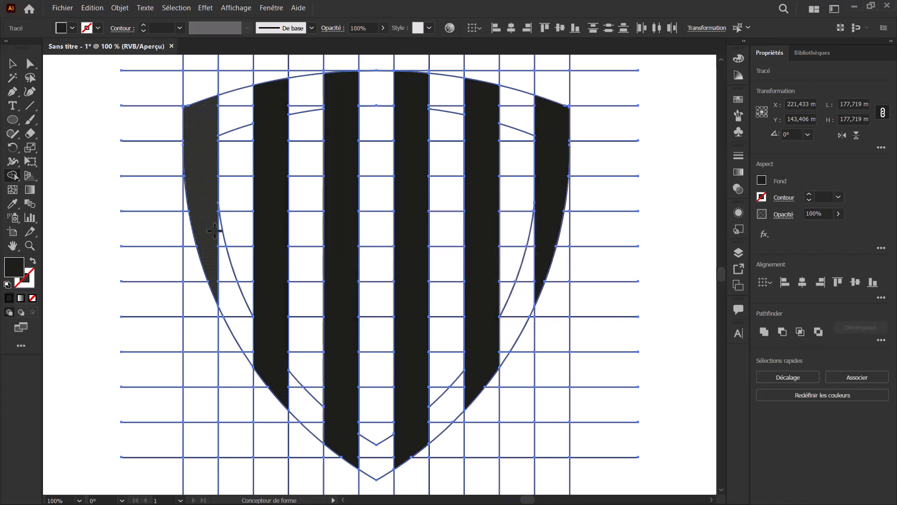
Step: Join each pair of strips with a crossbar in the fifth grid row and close the tops of the middle and right pairs
drag(216, 224, 255, 227)
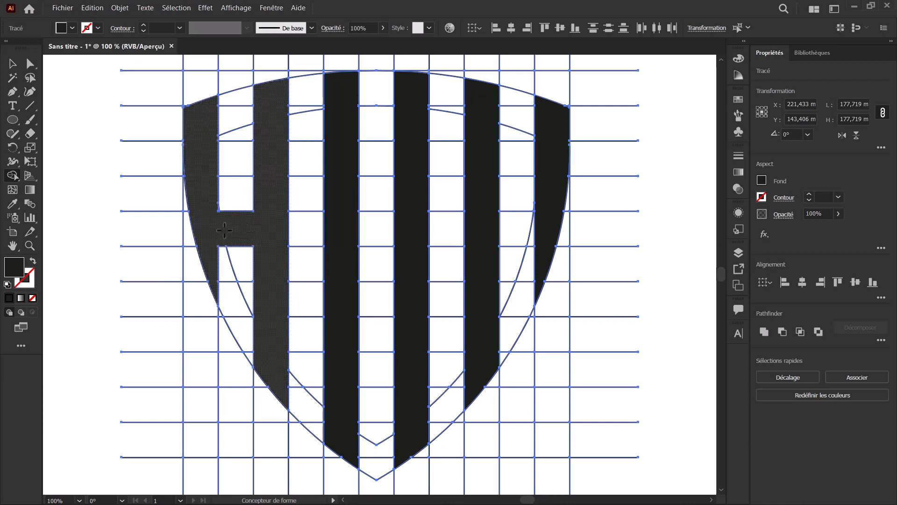
drag(357, 234, 406, 233)
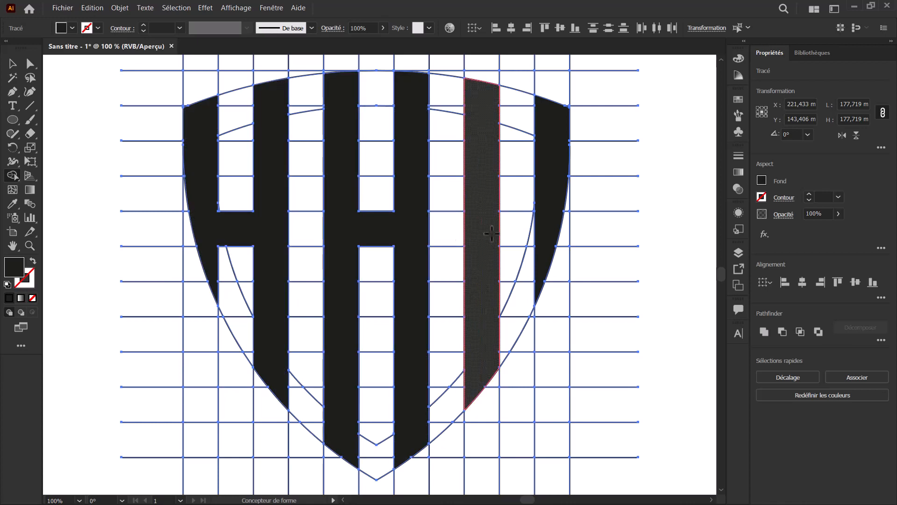
drag(488, 234, 553, 231)
drag(354, 86, 411, 88)
drag(493, 101, 524, 118)
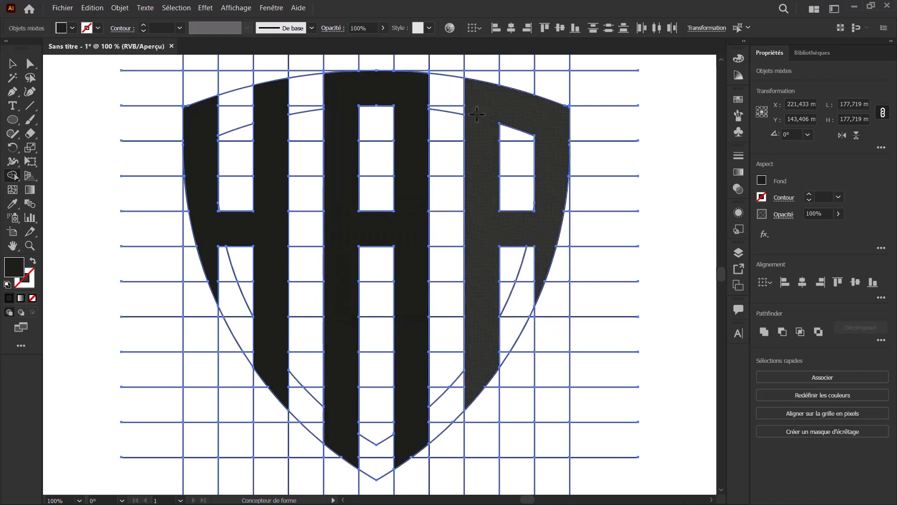
Step: Select the leftover grid lines and outlines with the Magic Wand and delete them, keeping only the black letters
scroll(321, 208, down, 1)
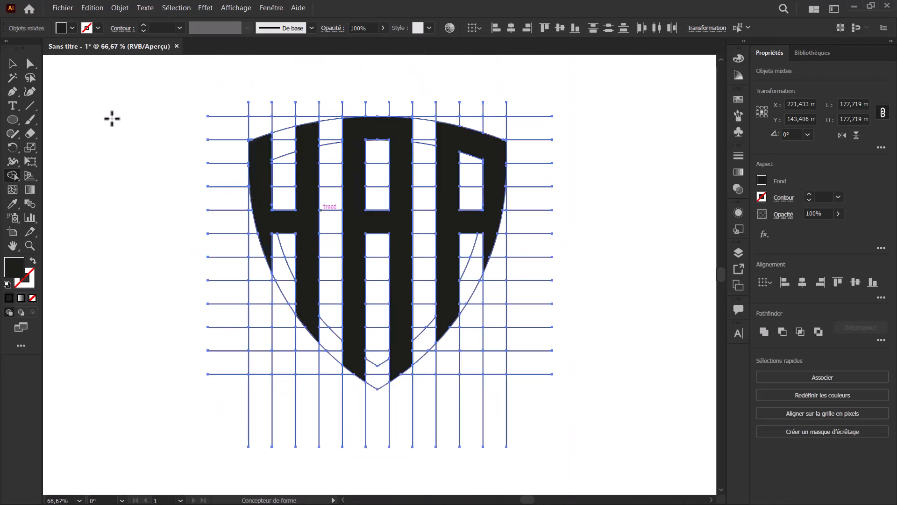
click(16, 84)
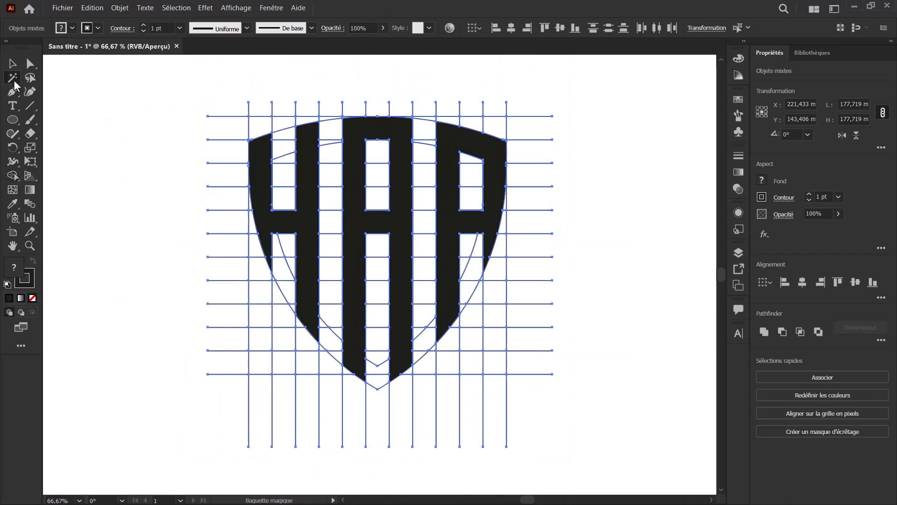
click(226, 116)
key(Delete)
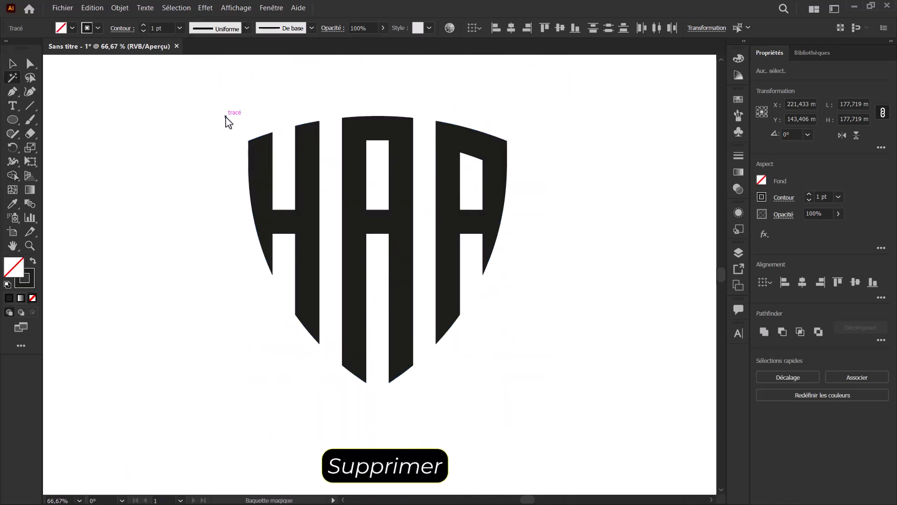
Step: Draw a square about 12.5 mm wide with the Rectangle tool and place it just below the middle letter's crossbar
click(12, 65)
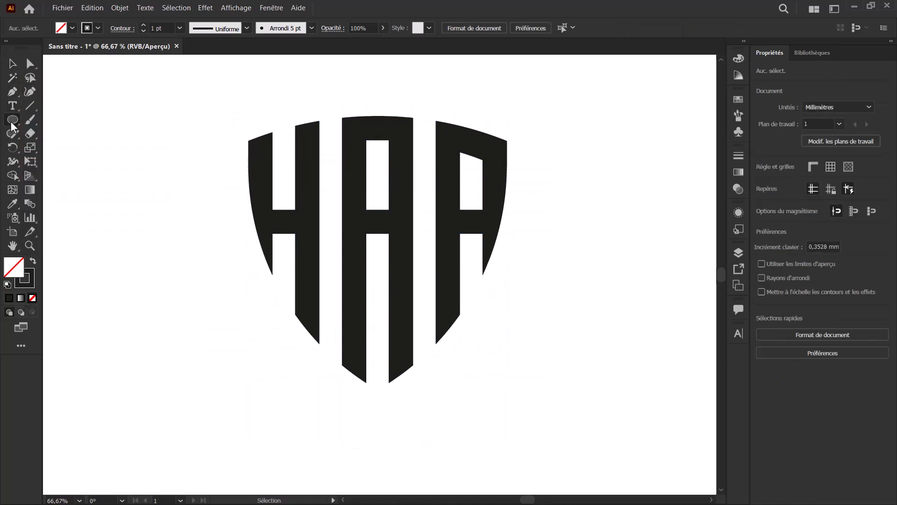
drag(12, 122, 51, 120)
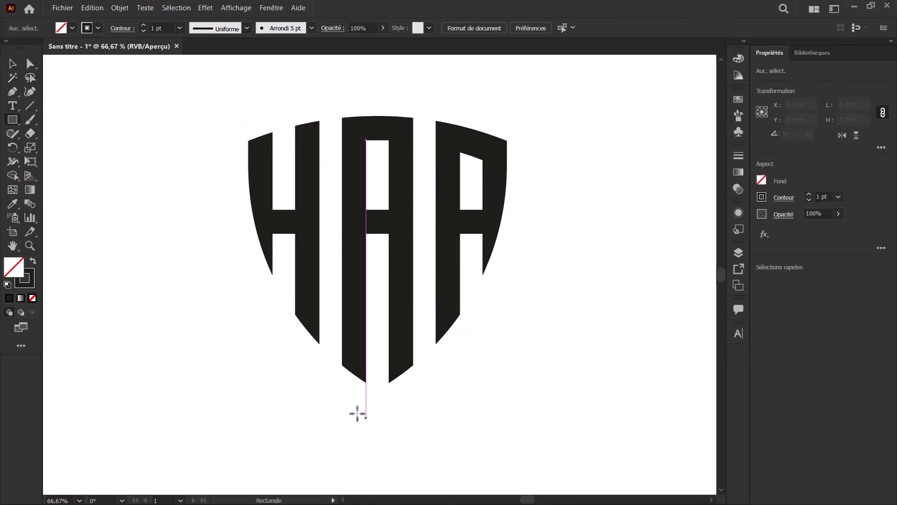
mouse_move(342, 410)
mouse_down()
mouse_move(366, 434)
mouse_move(336, 402)
mouse_up()
drag(339, 405, 370, 254)
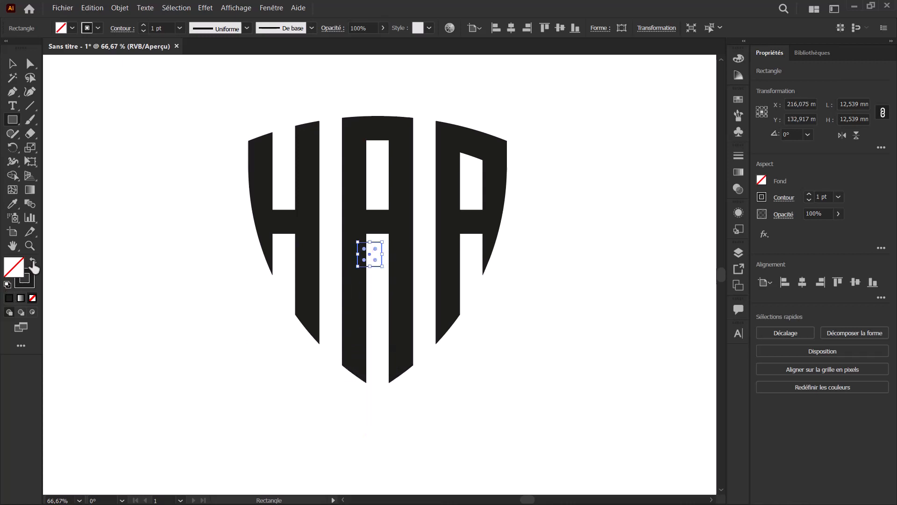
Step: Fill the small square with blue 0000FF and leave it without a stroke
click(32, 261)
double_click(14, 267)
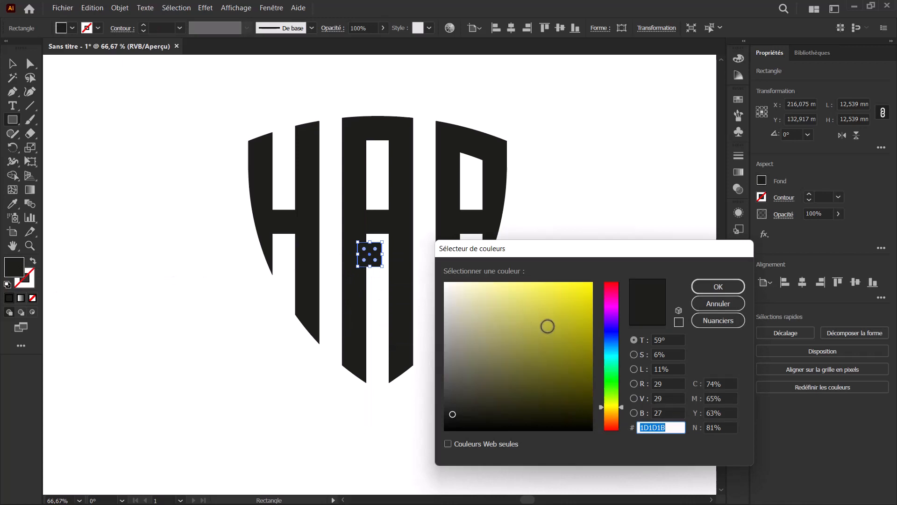
click(612, 332)
drag(590, 308, 603, 276)
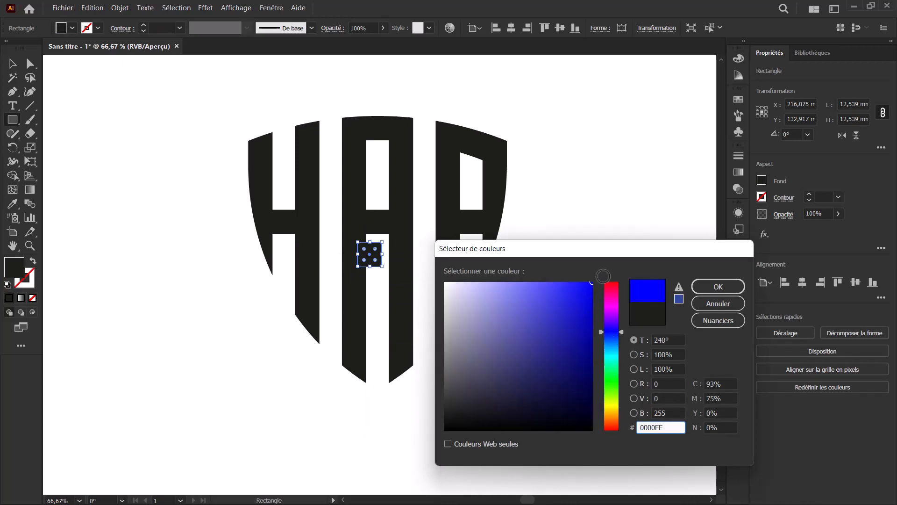
click(711, 291)
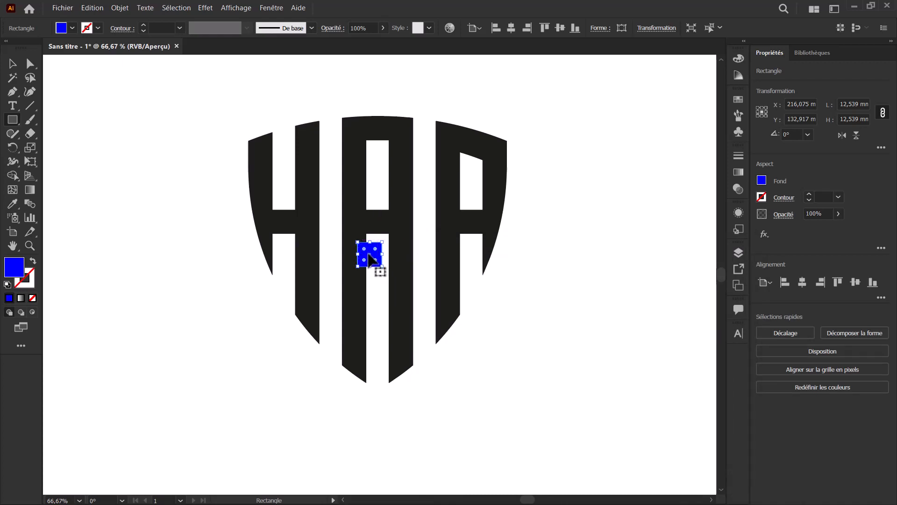
Step: Move the blue square to crossbar height on the middle letter's outer right edge and rotate it 45° into a diamond centred on that edge
drag(370, 256, 409, 228)
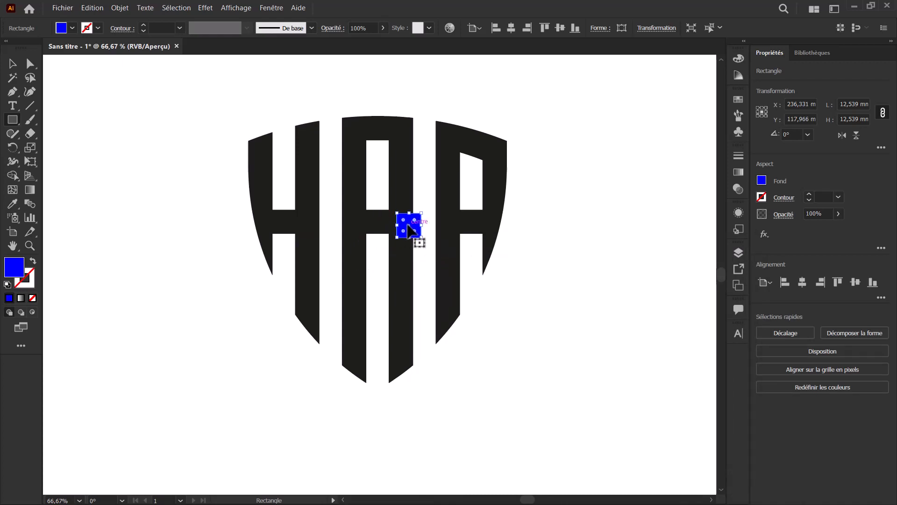
key(ctrl+plus)
key(ctrl+plus)
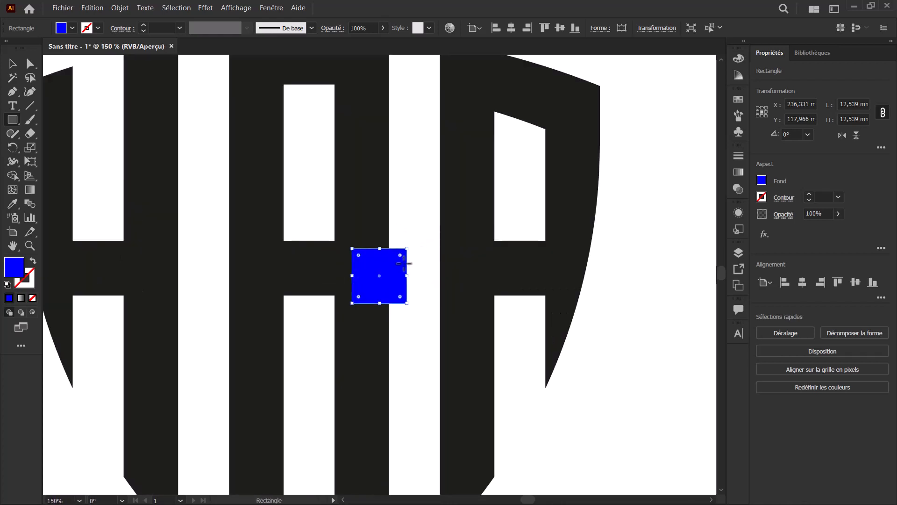
drag(407, 244, 388, 277)
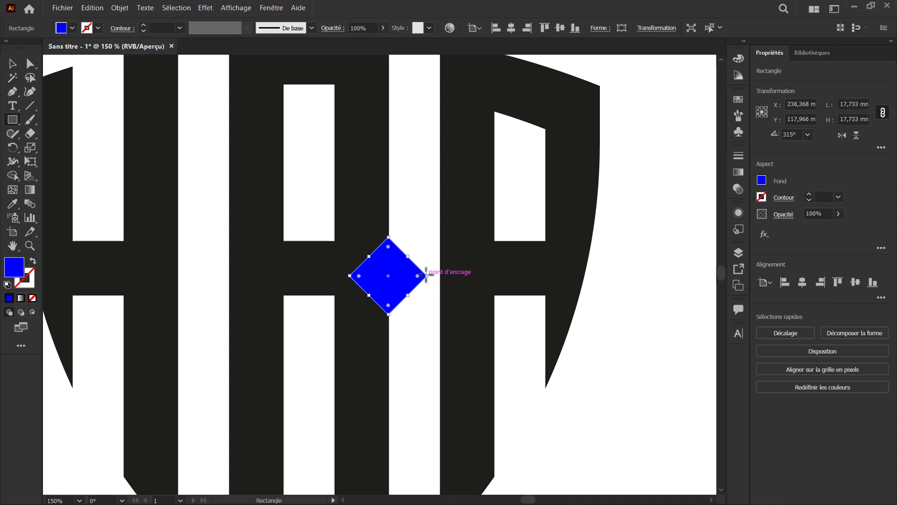
Step: Cut the diamond out of the middle letter with the Shape Builder so a pointed notch turns it into an R, and deselect it
key(v)
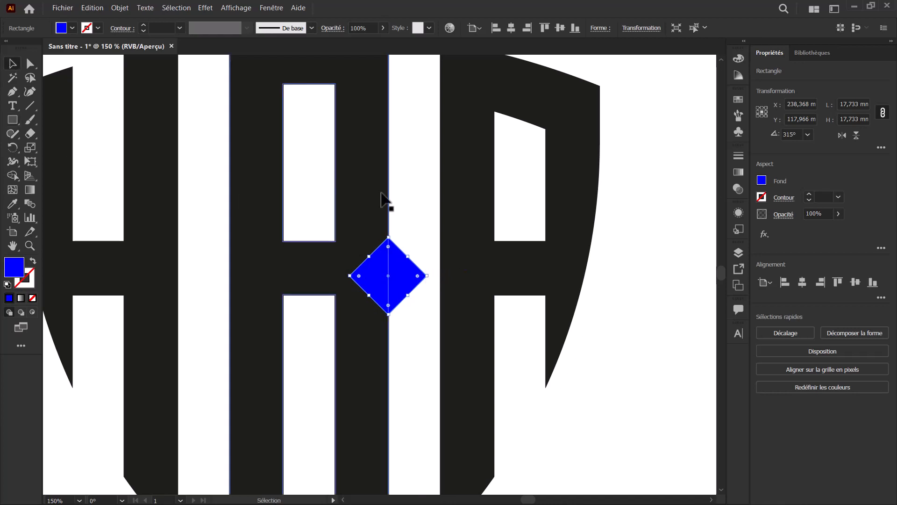
drag(394, 214, 306, 362)
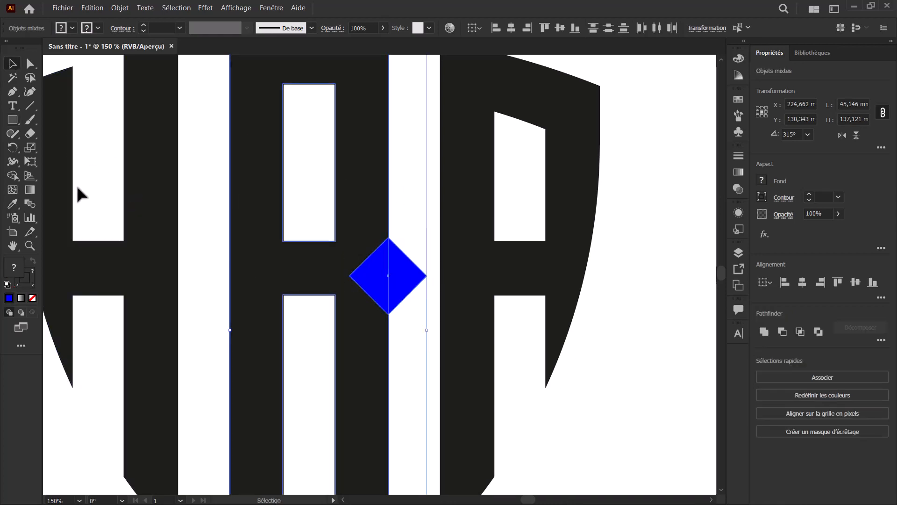
click(12, 175)
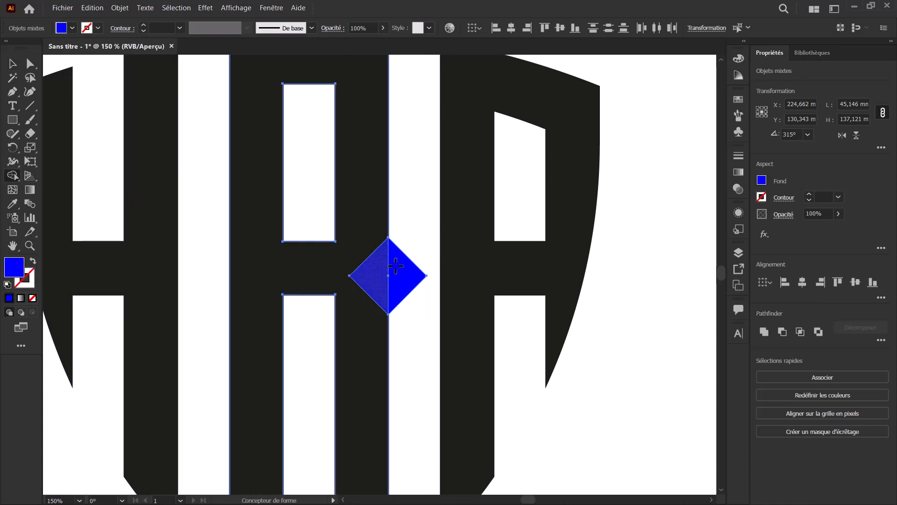
alt+drag(415, 256, 373, 274)
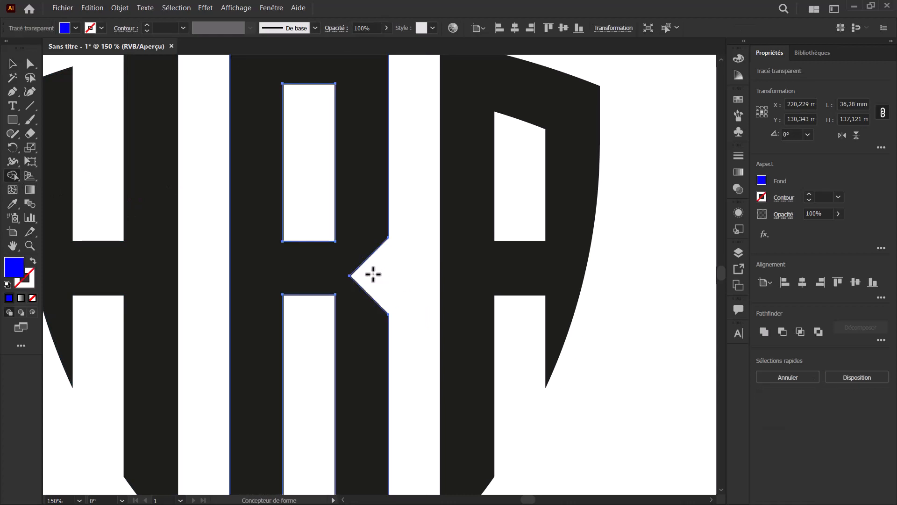
key(ctrl+minus)
key(ctrl+minus)
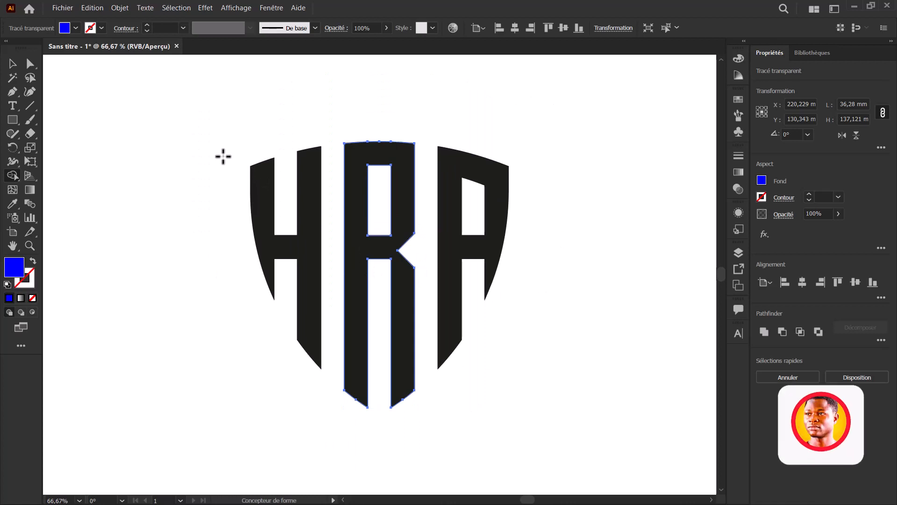
key(v)
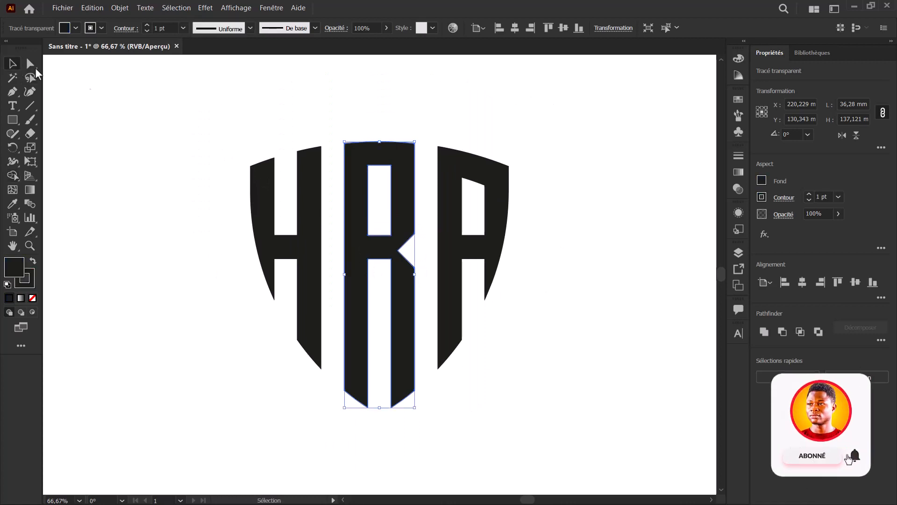
click(212, 146)
key(ctrl+minus)
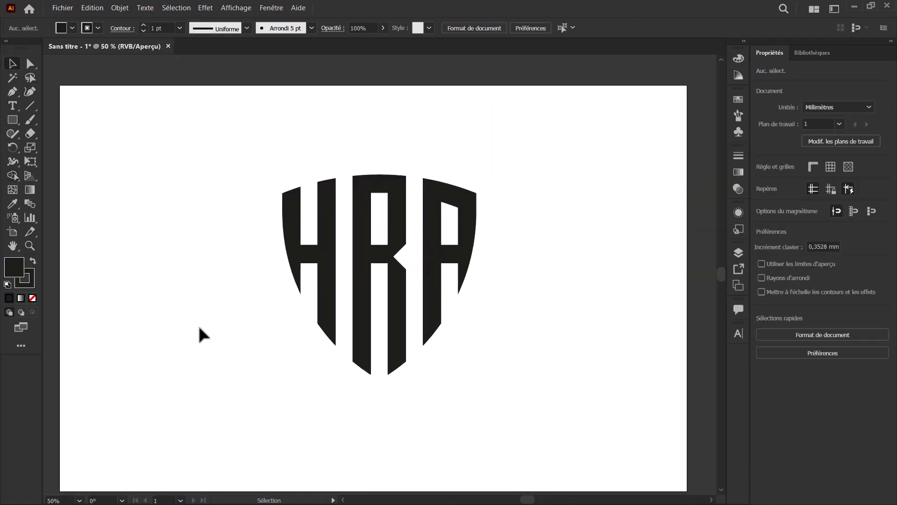